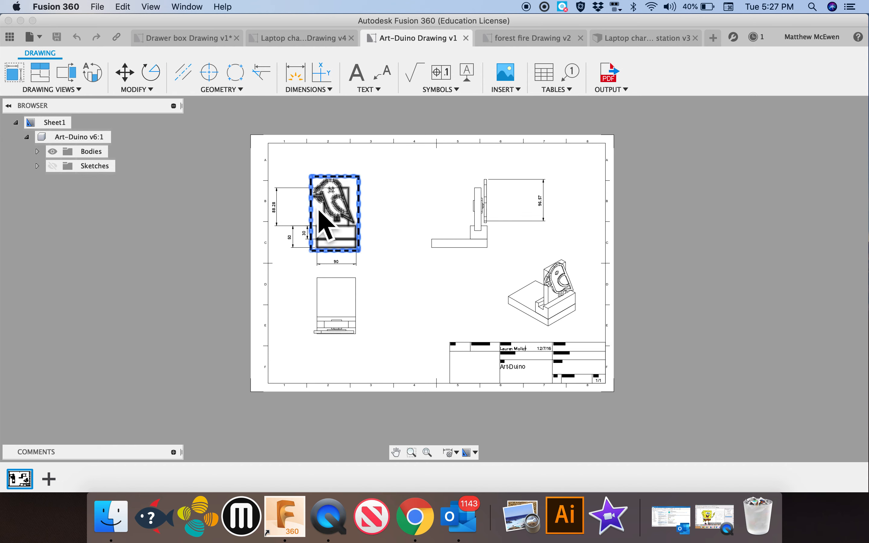
Switch to the Laptop charging station design and start creating a drawing from that design
left_click(533, 37)
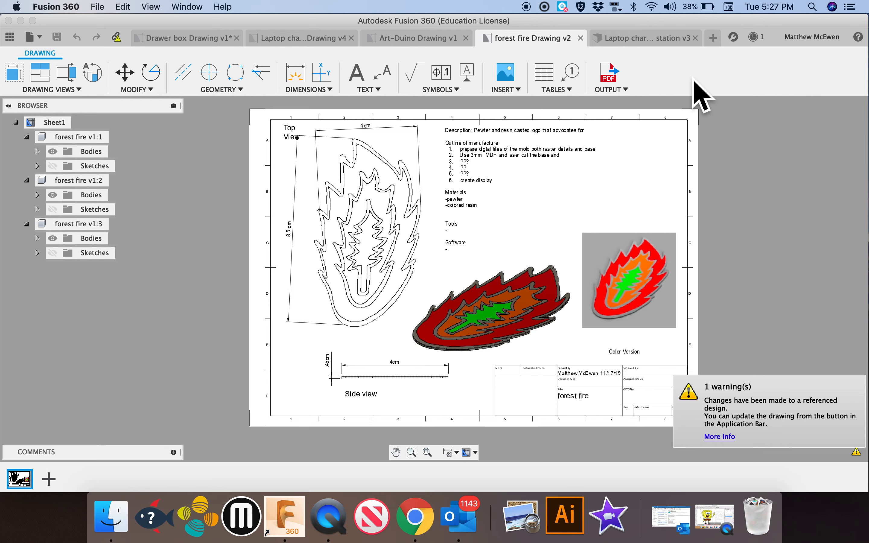
left_click(654, 45)
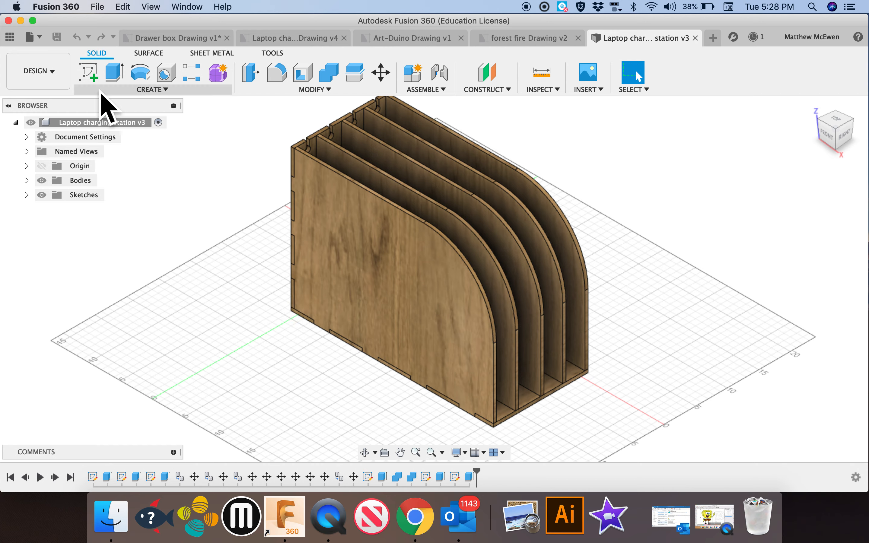
left_click(56, 79)
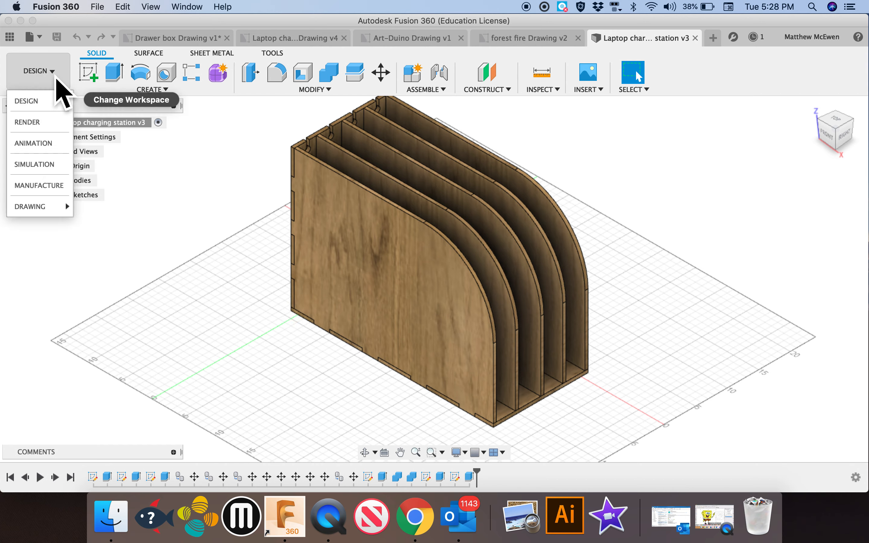
mouse_move(43, 207)
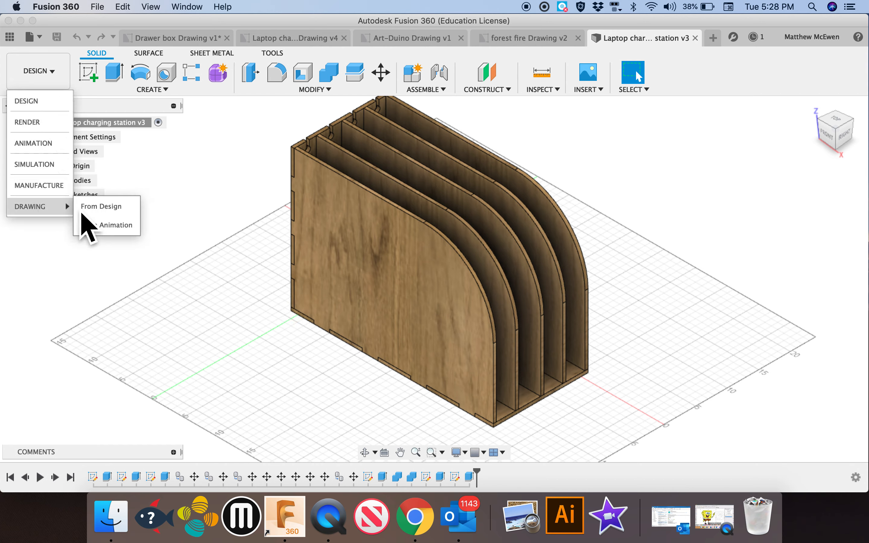
left_click(105, 215)
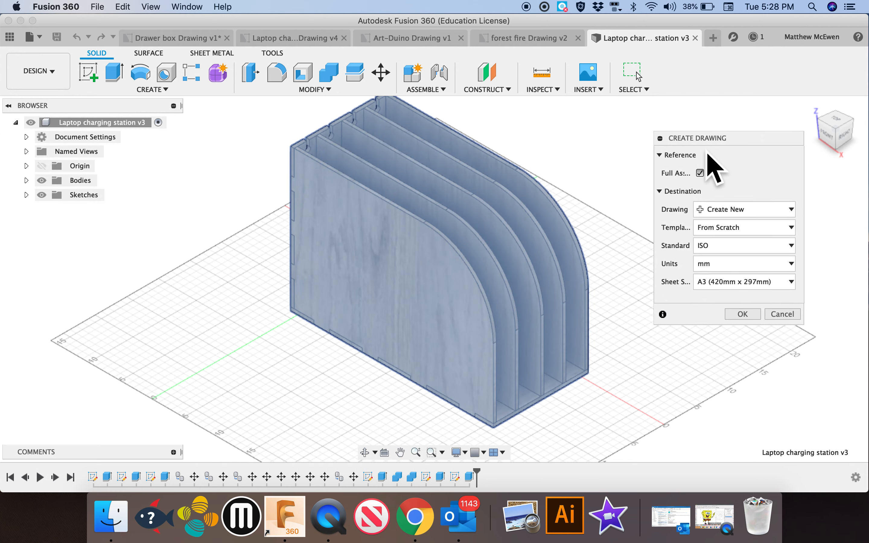
Set the sheet size to A1 (841mm x 594mm) with mm units and create the new drawing
left_click(722, 287)
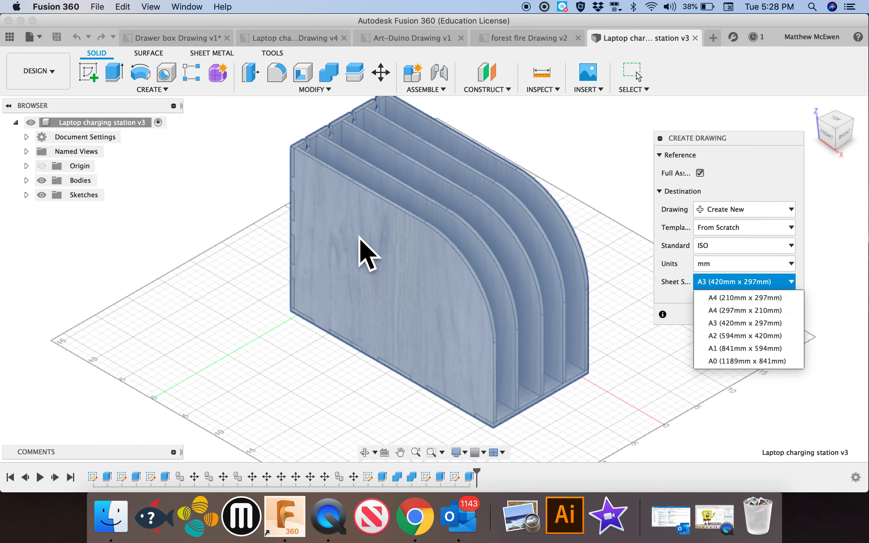
left_click(748, 353)
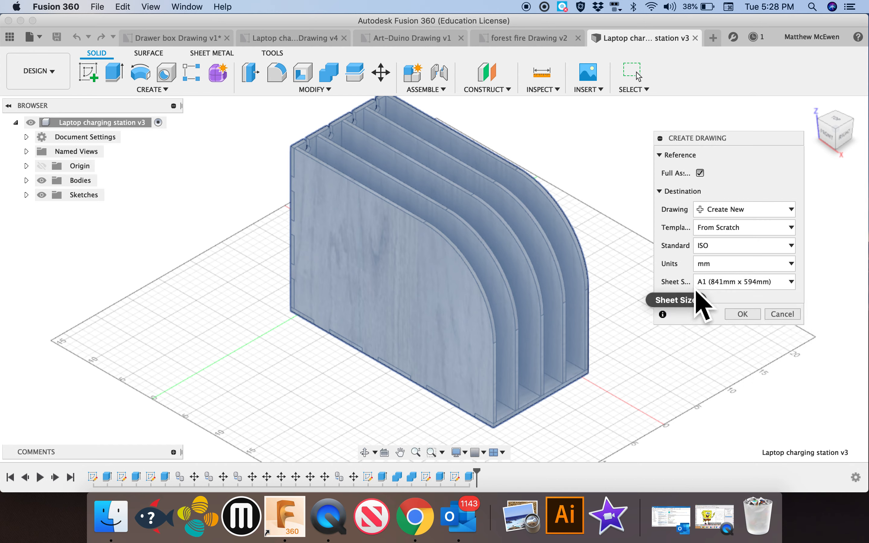
left_click(738, 266)
left_click(701, 265)
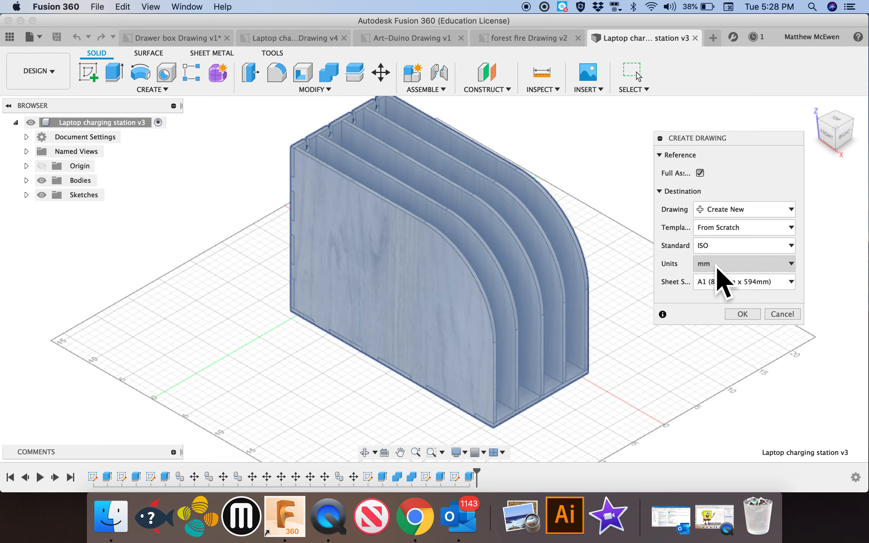
left_click(746, 316)
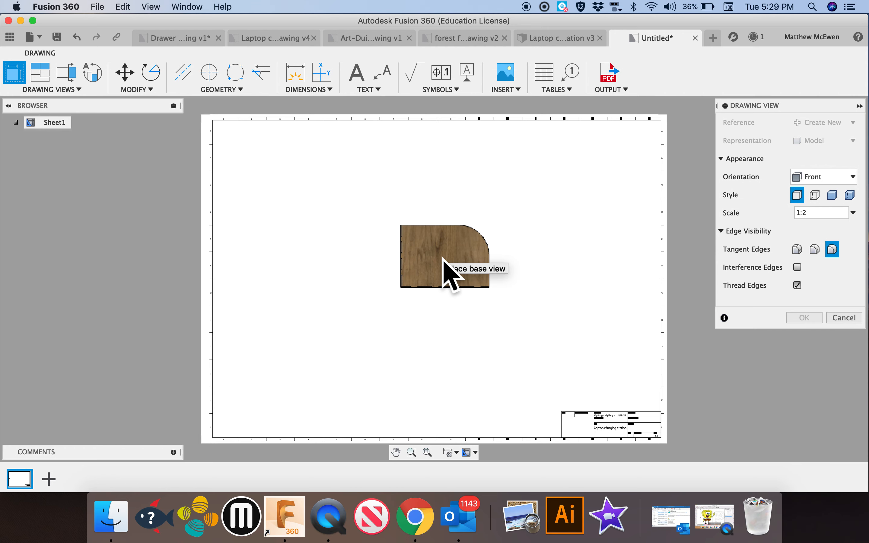
Place a shaded base view of the charging station in HOME orientation at 1:2 scale, above the title block
left_click(283, 41)
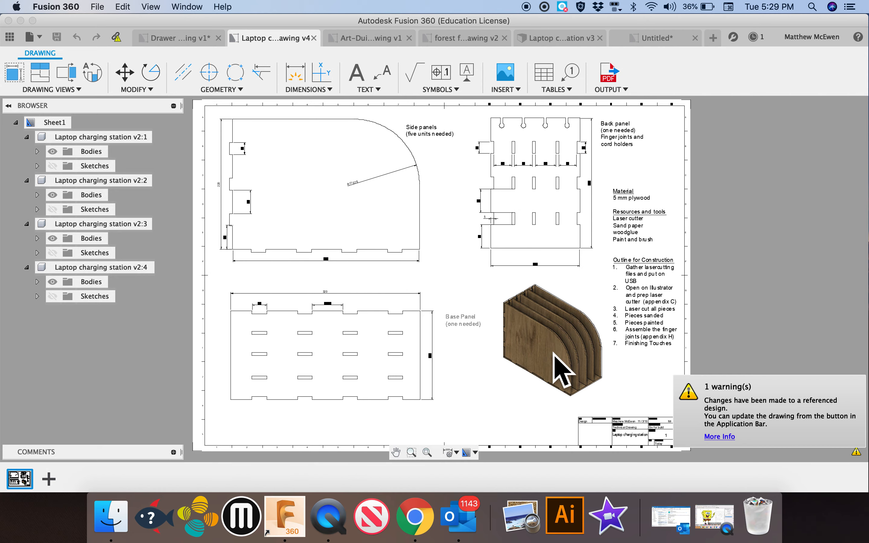
left_click(644, 40)
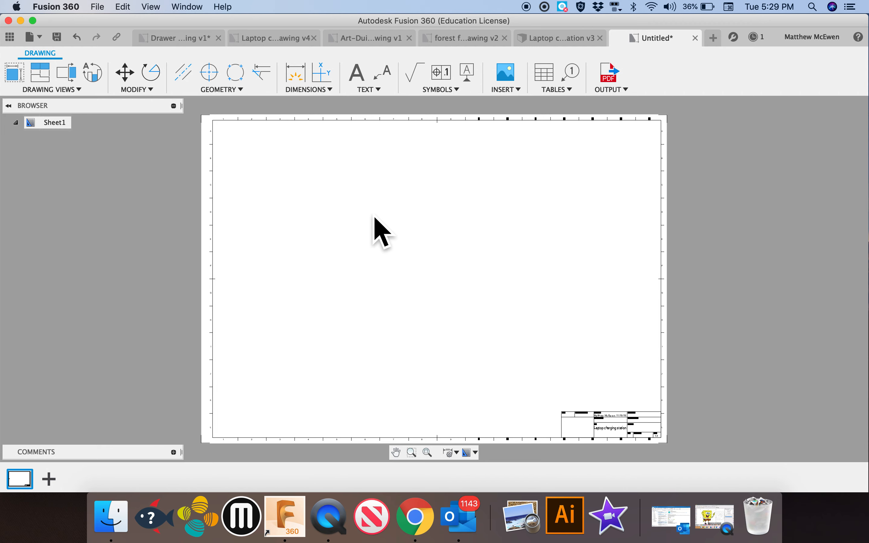
left_click(20, 78)
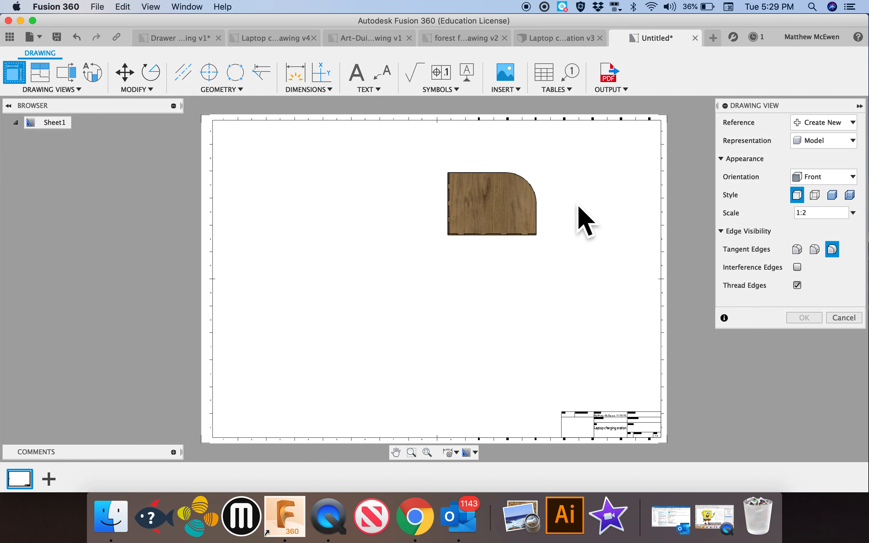
left_click(816, 180)
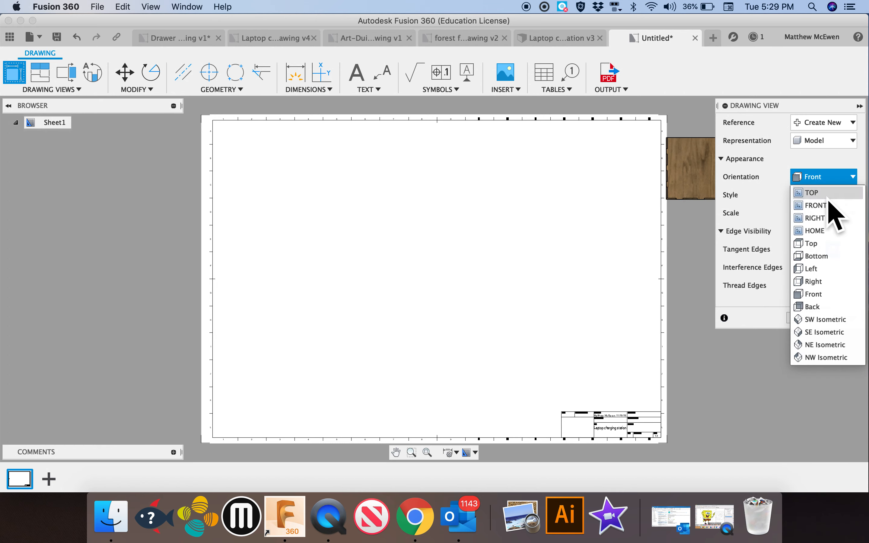
left_click(829, 231)
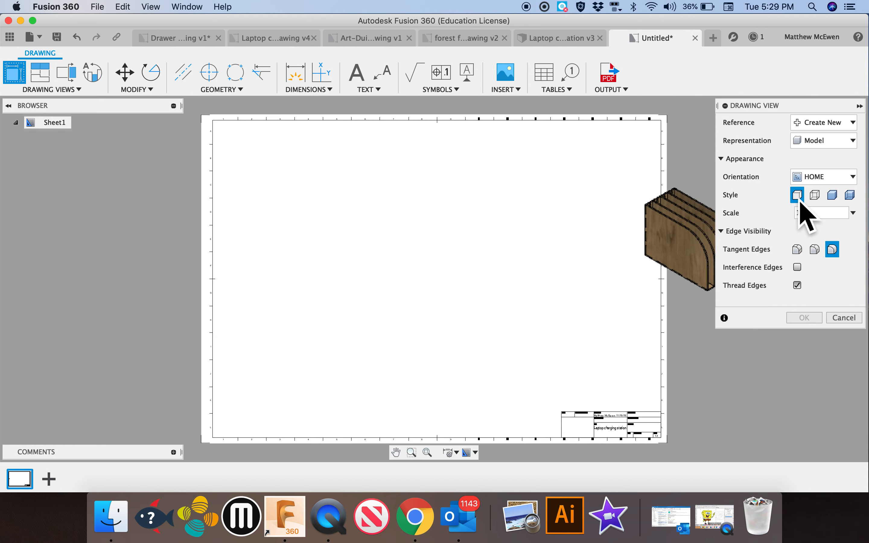
left_click(837, 199)
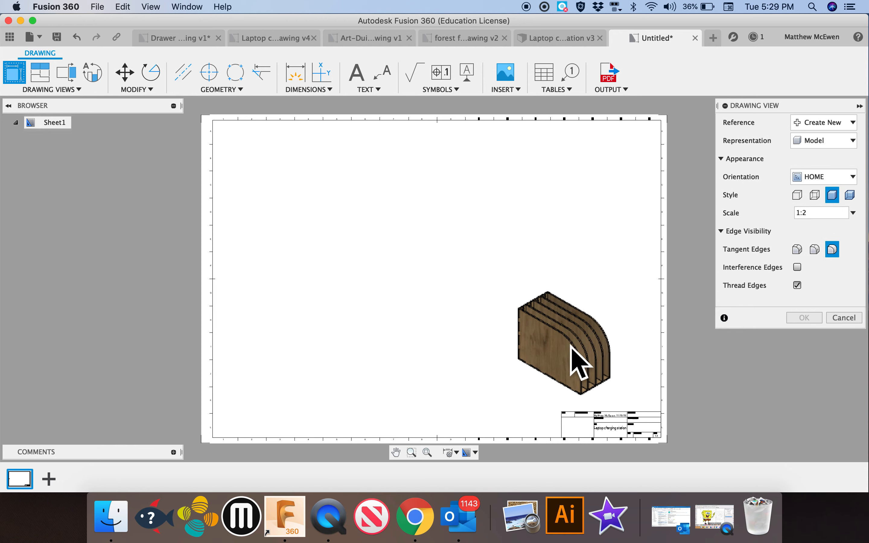
left_click(596, 341)
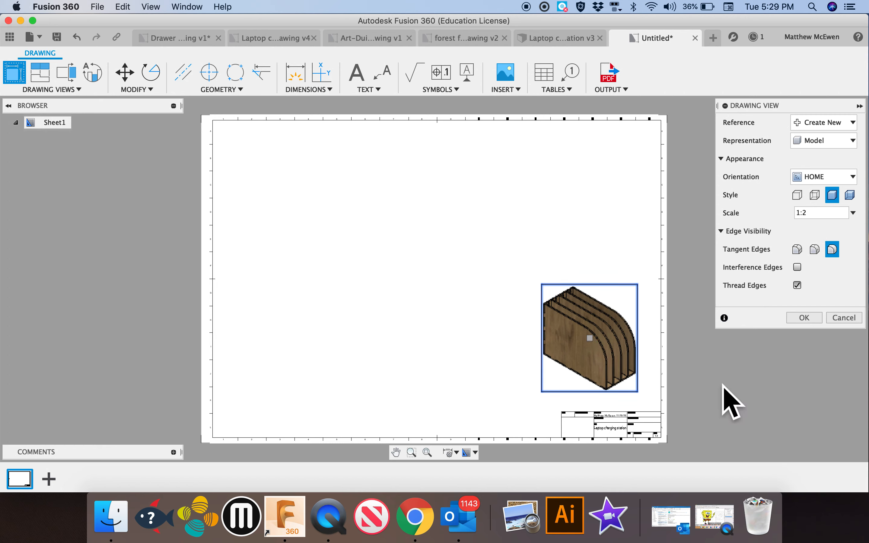
left_click(812, 320)
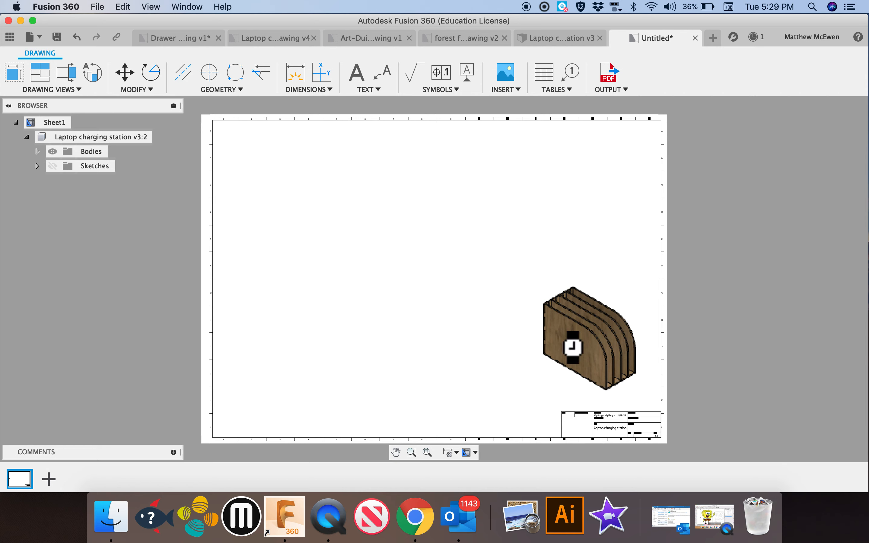
Move the isometric view slightly closer to the title block and review its drawing view settings
left_click(596, 340)
mouse_move(601, 344)
left_mouse_down()
mouse_move(499, 296)
mouse_move(429, 283)
left_mouse_up()
left_click_drag(364, 327, 605, 353)
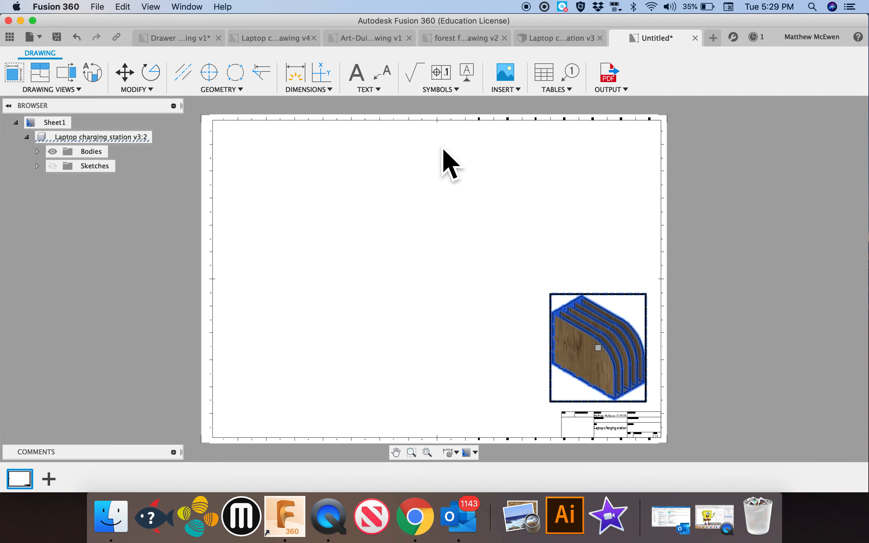
key("Escape")
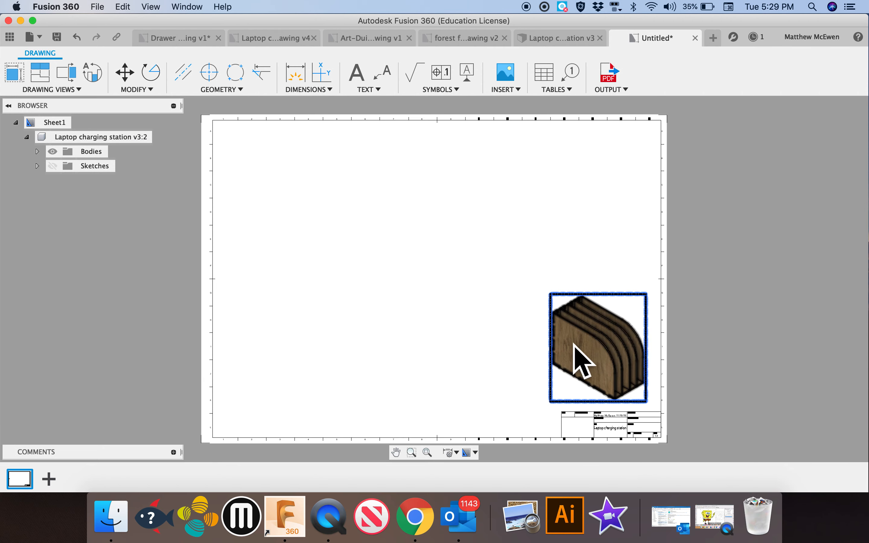
double_click(596, 347)
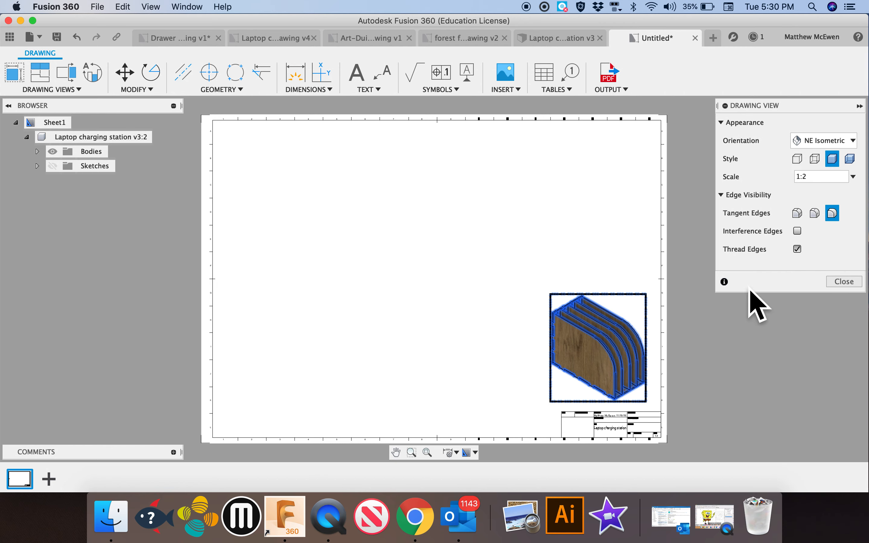
left_click(837, 284)
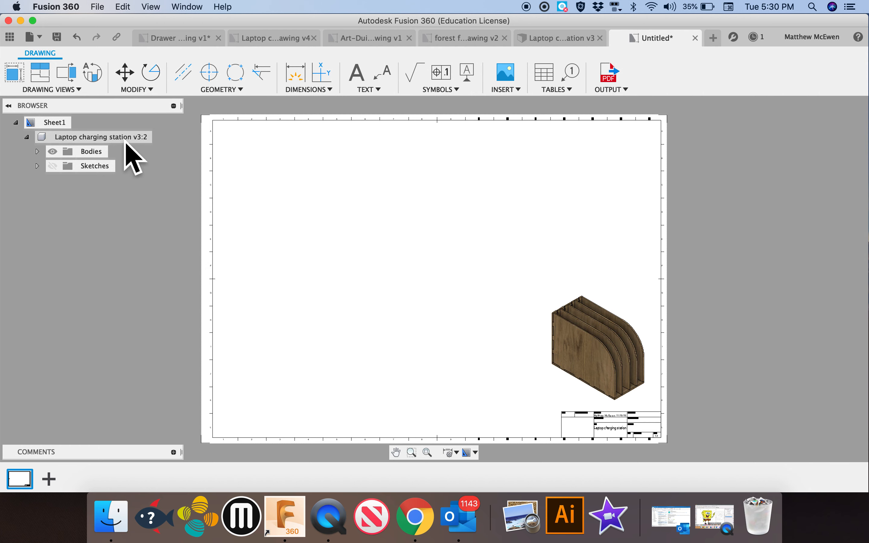
Place a Front base view in the upper part of the sheet with its scale set to 1
left_click(23, 80)
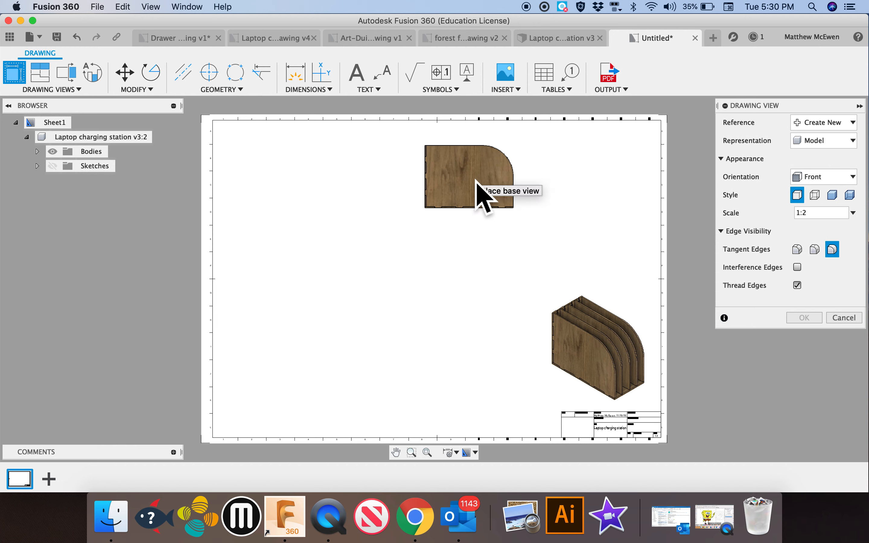
left_click(480, 179)
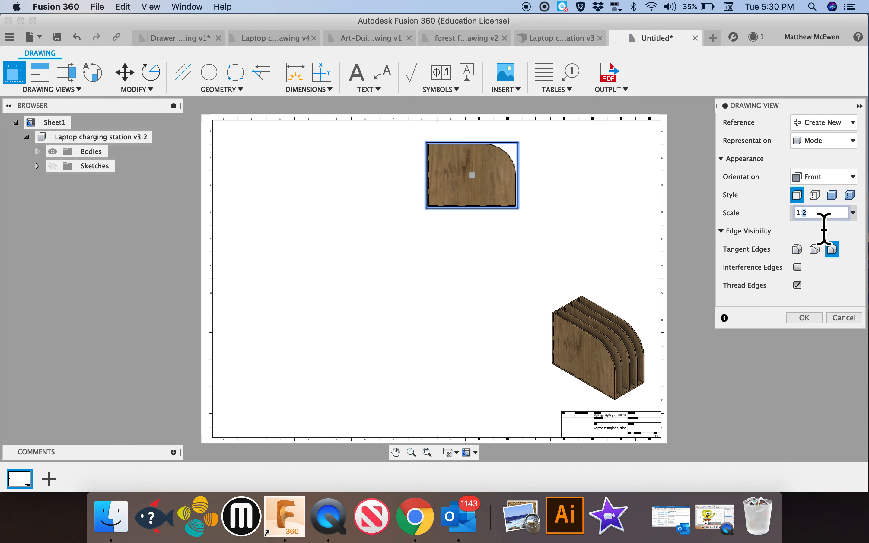
type("1")
key("Return")
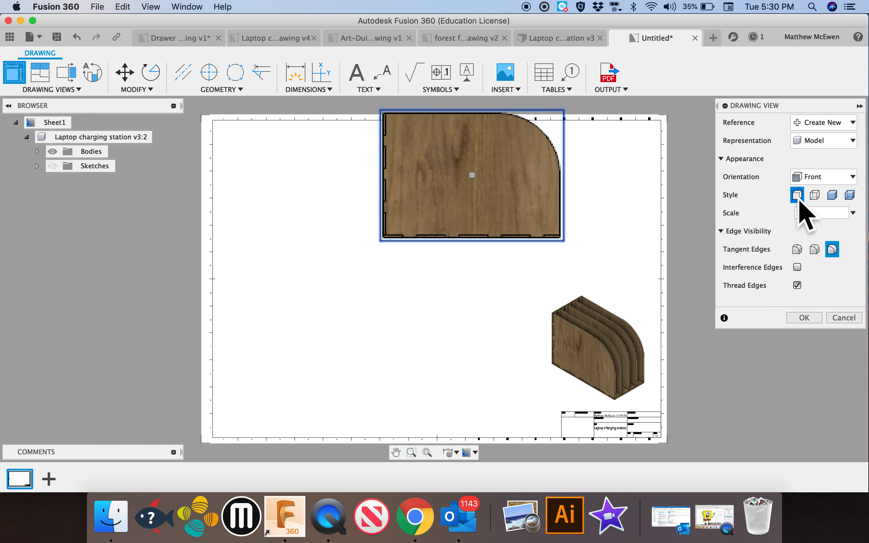
left_click(813, 319)
Move the front view fully inside the sheet border, directly above the isometric view
left_click(478, 185)
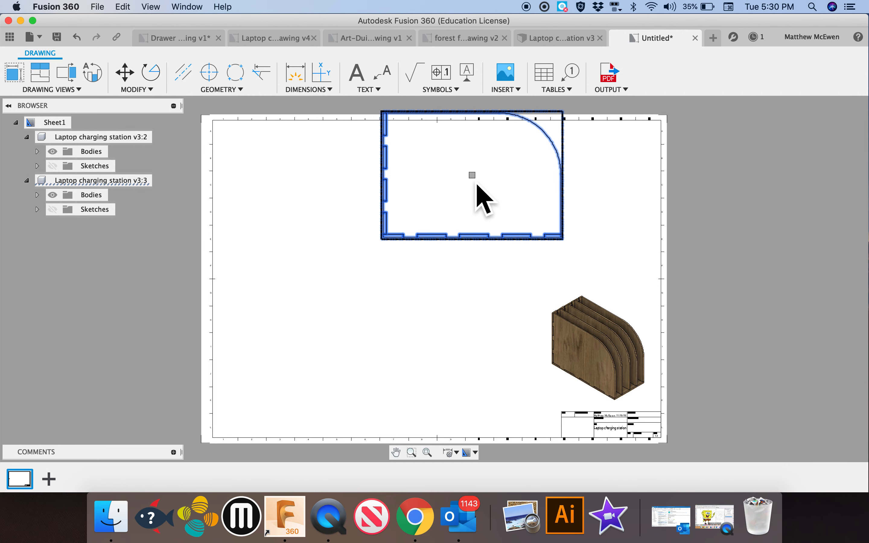
left_click_drag(482, 182, 544, 214)
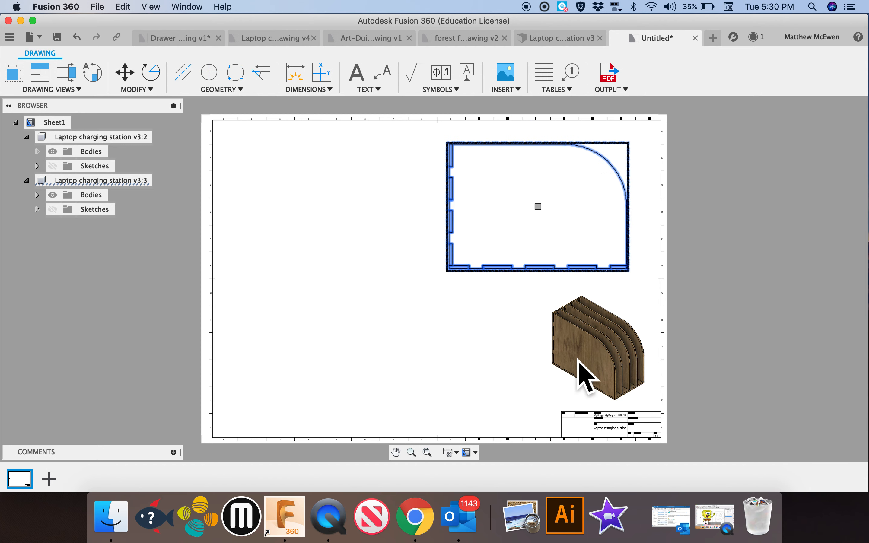
left_click(457, 324)
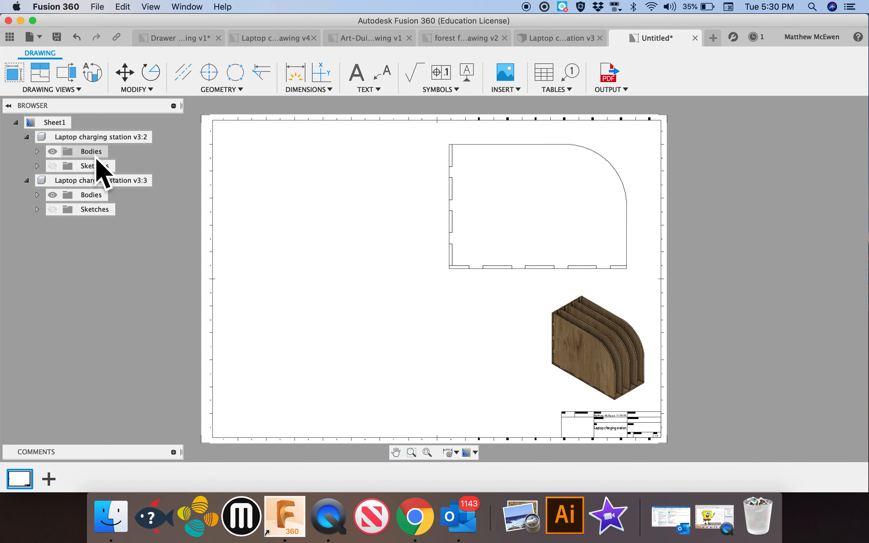
left_click(26, 137)
left_click(27, 151)
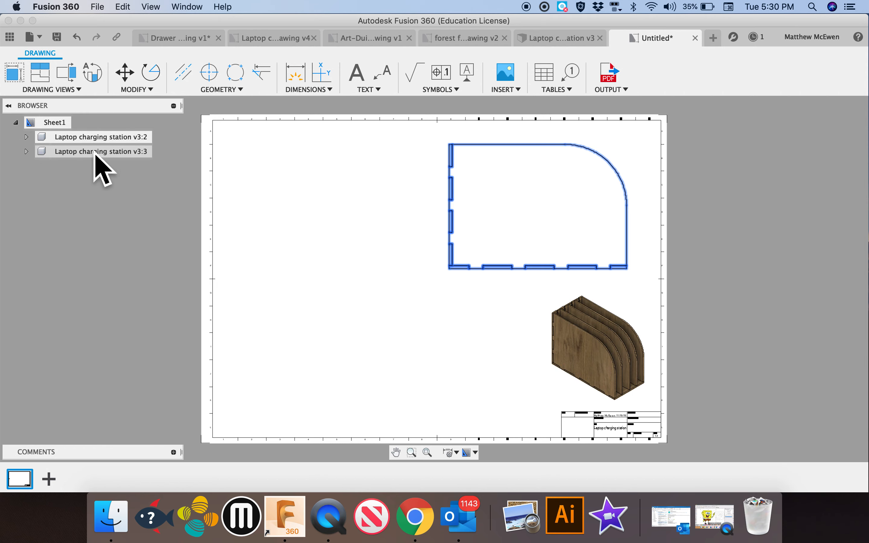
left_click(28, 138)
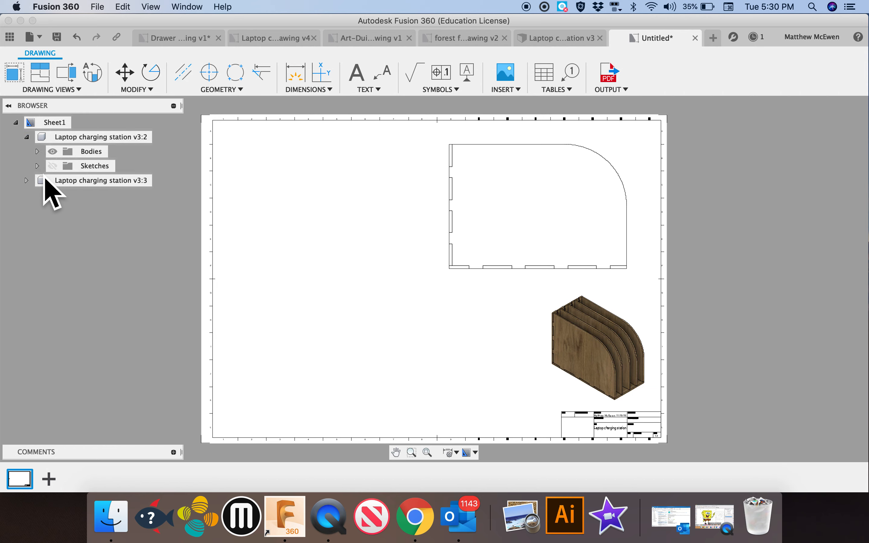
left_click(26, 181)
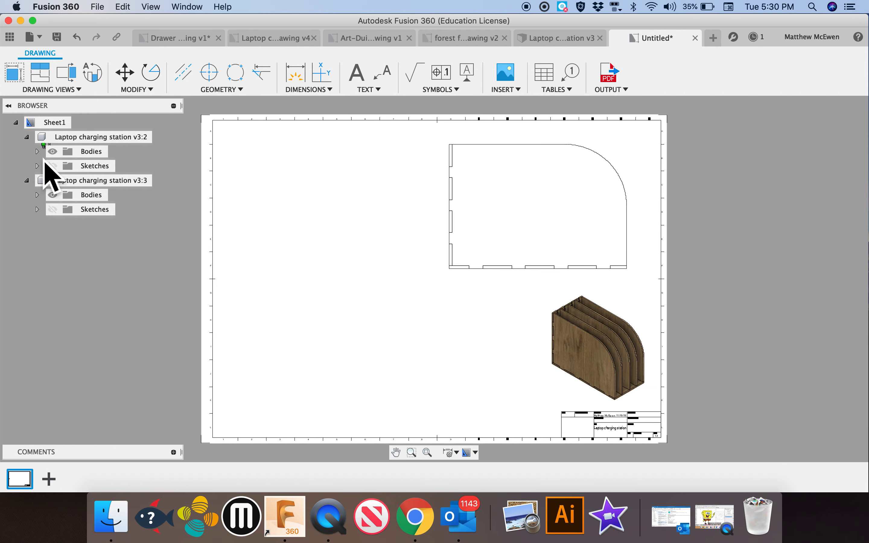
Expand the isometric view's bodies and hide Body1, Body2 and Body3 in that view
left_click(37, 151)
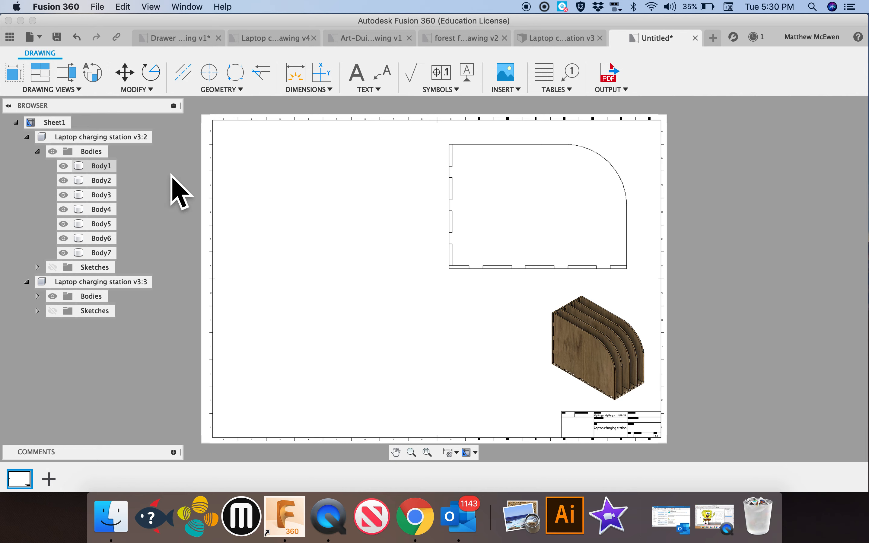
left_click(108, 141)
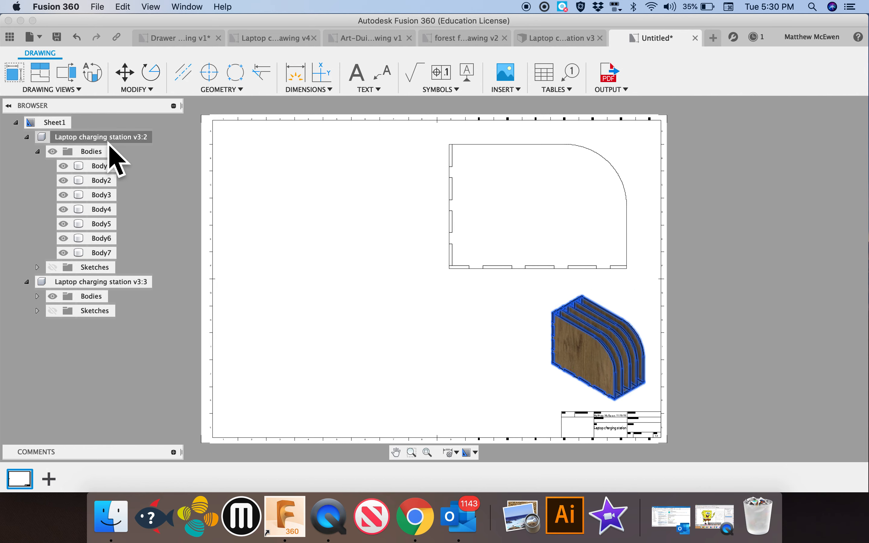
left_click(63, 165)
left_click(64, 196)
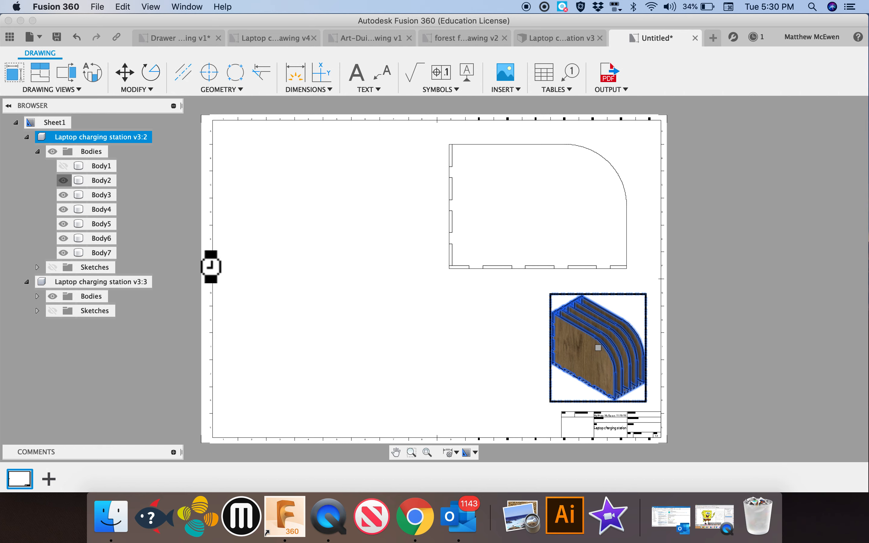
left_click(589, 344)
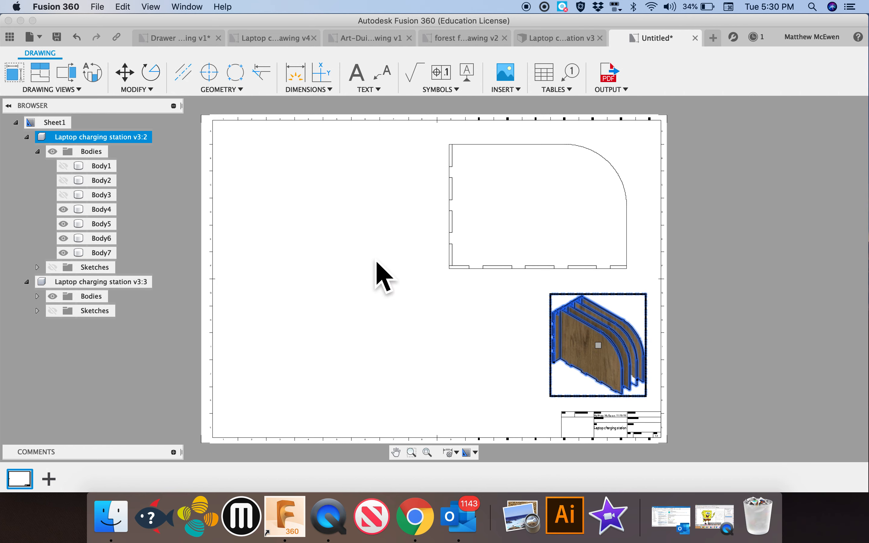
Show Body1, Body2 and Body3 again in the isometric view and collapse that view's browser entry
left_click(72, 195)
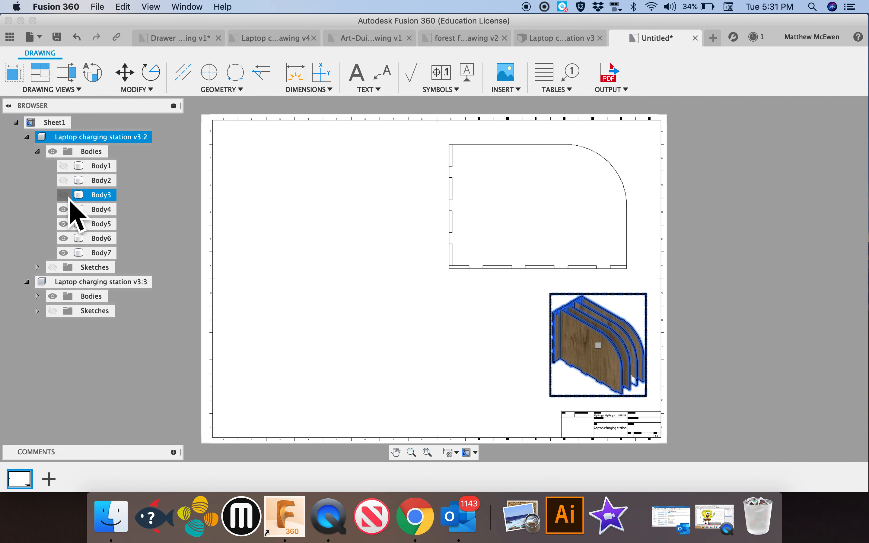
left_click(71, 165)
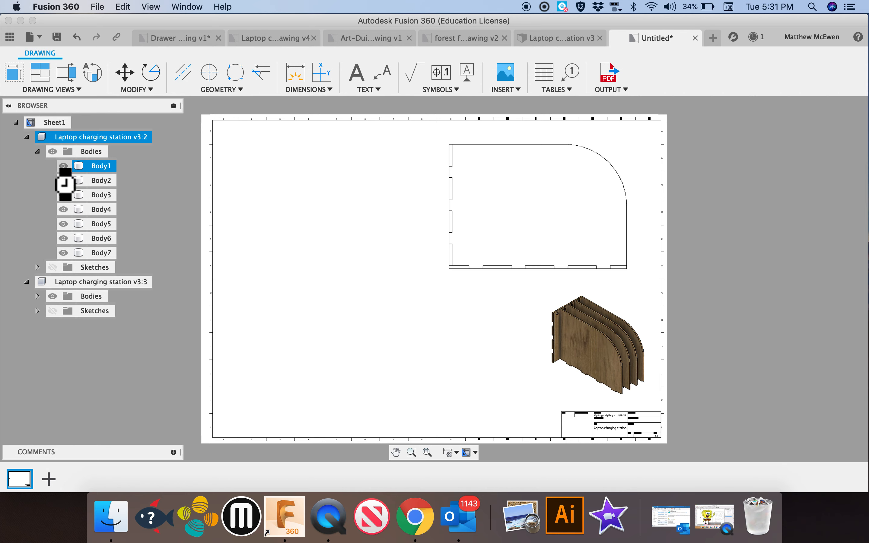
left_click(68, 181)
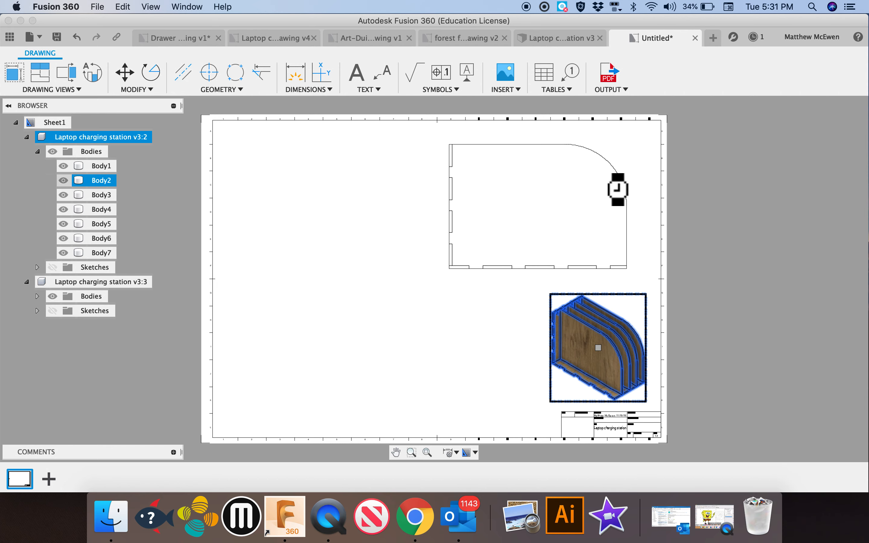
left_click(34, 147)
left_click(26, 137)
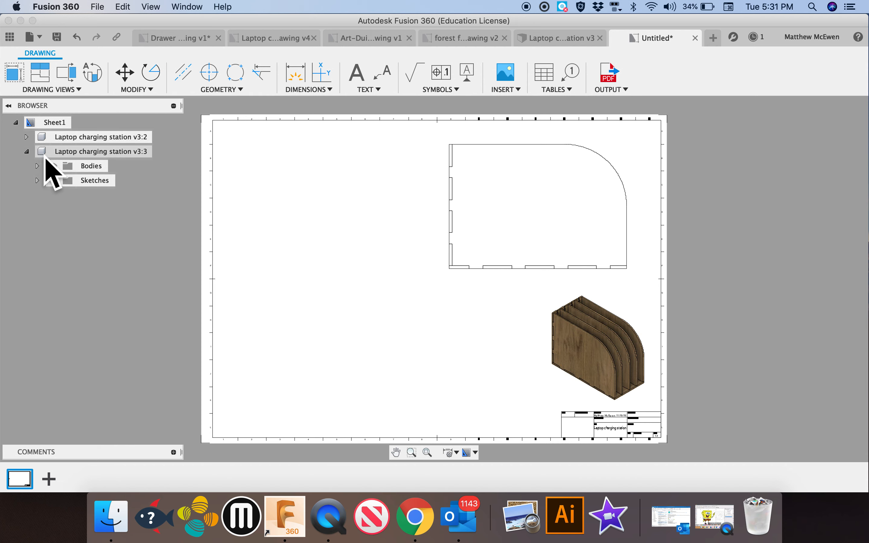
Hide every body except Body2 in the front view and collapse that view's browser entry
left_click(38, 166)
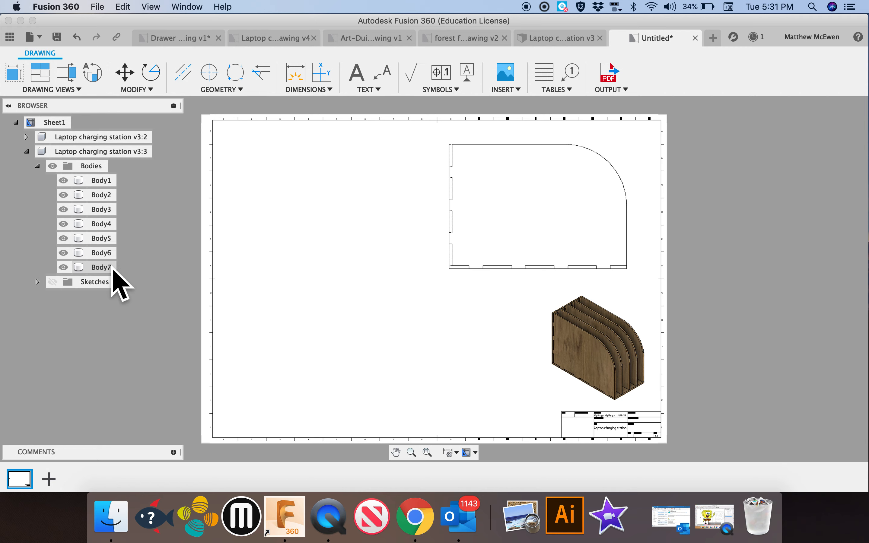
left_click(63, 268)
left_click(64, 253)
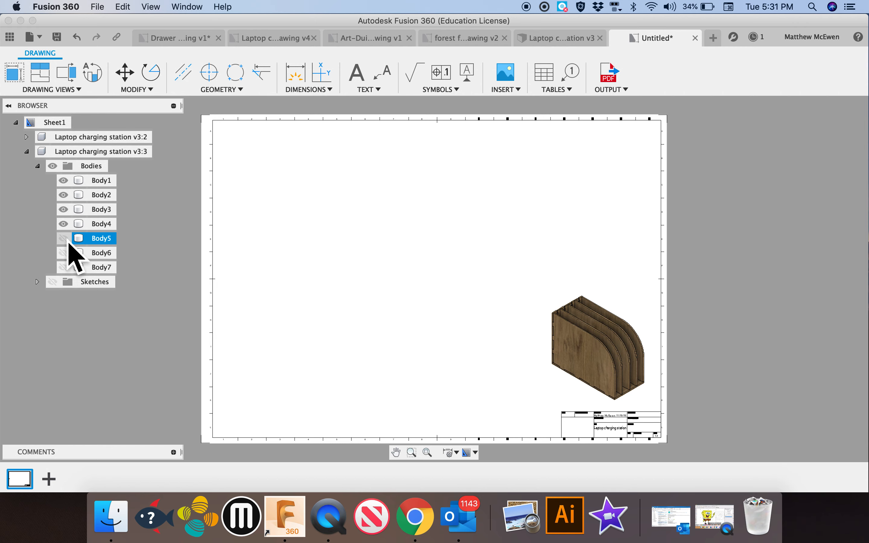
left_click(64, 224)
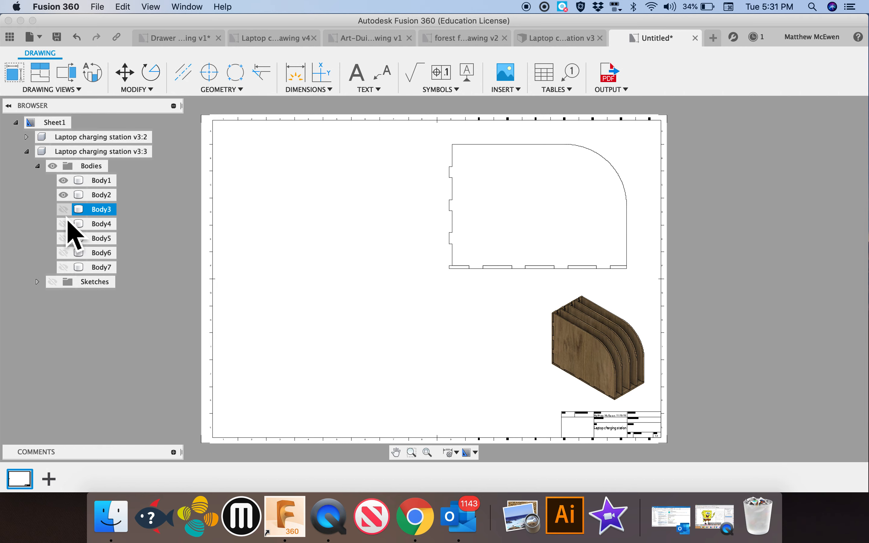
left_click(63, 194)
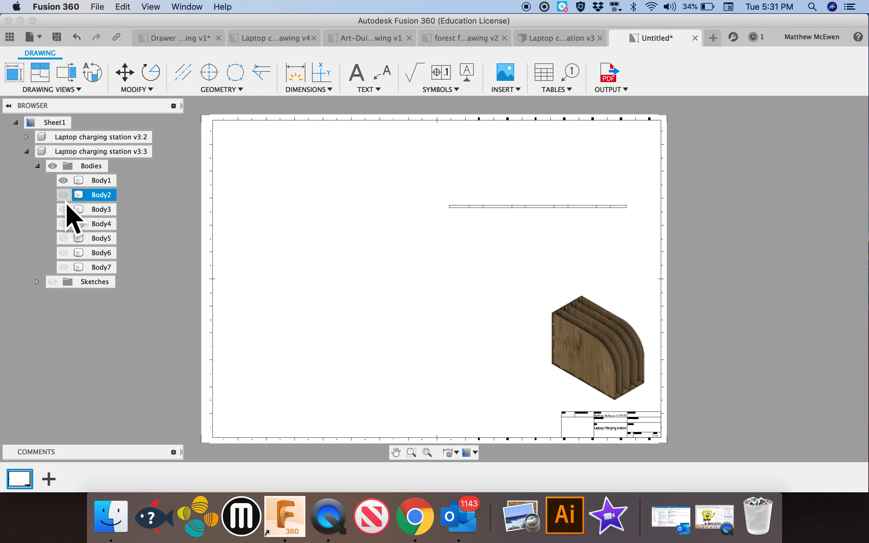
left_click(64, 181)
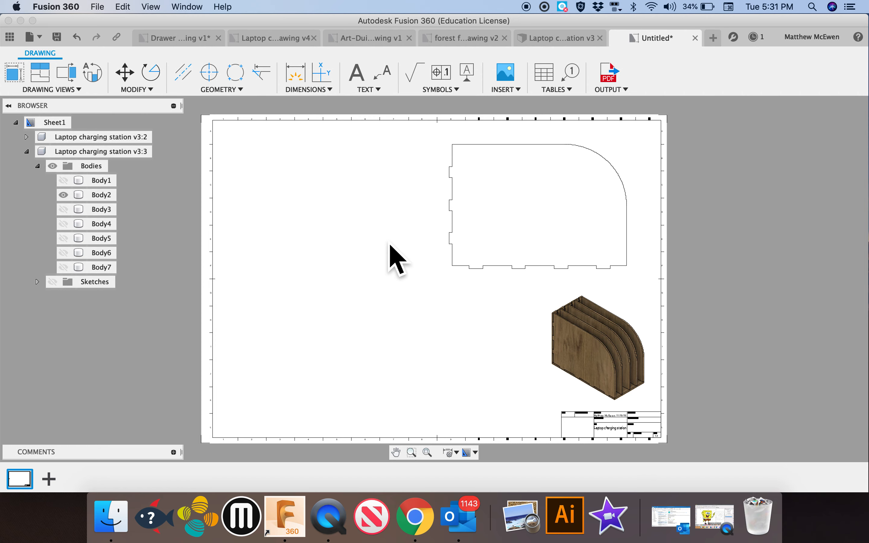
left_click(105, 200)
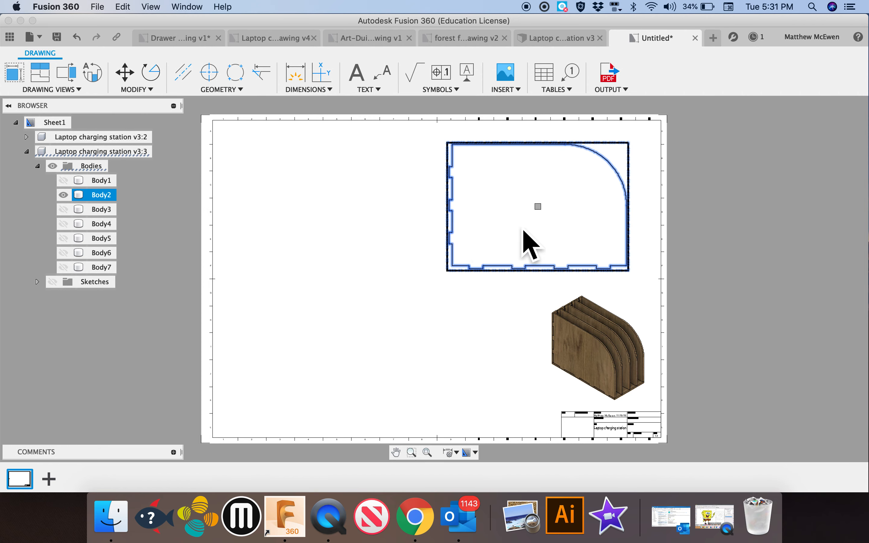
left_click(325, 268)
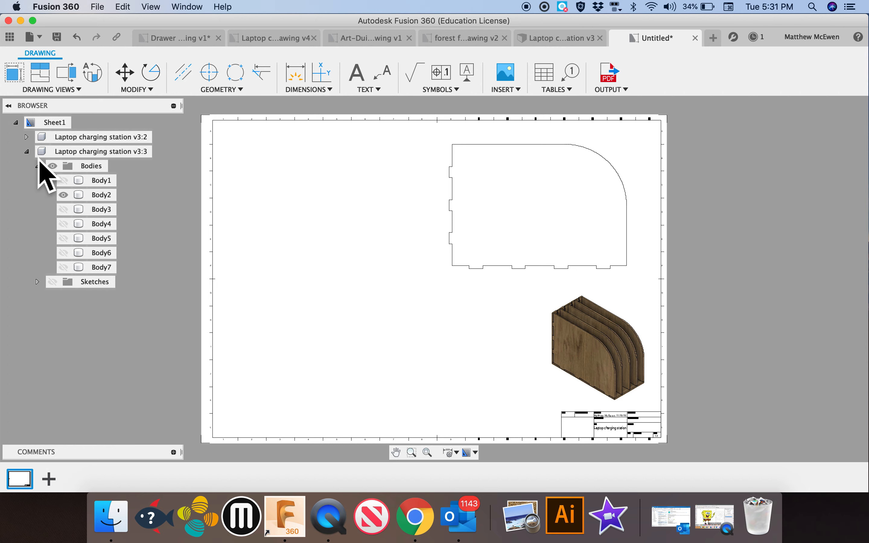
left_click(26, 151)
Place a TOP base view at scale 1 in the upper-left part of the sheet, beside the front view
left_click(16, 78)
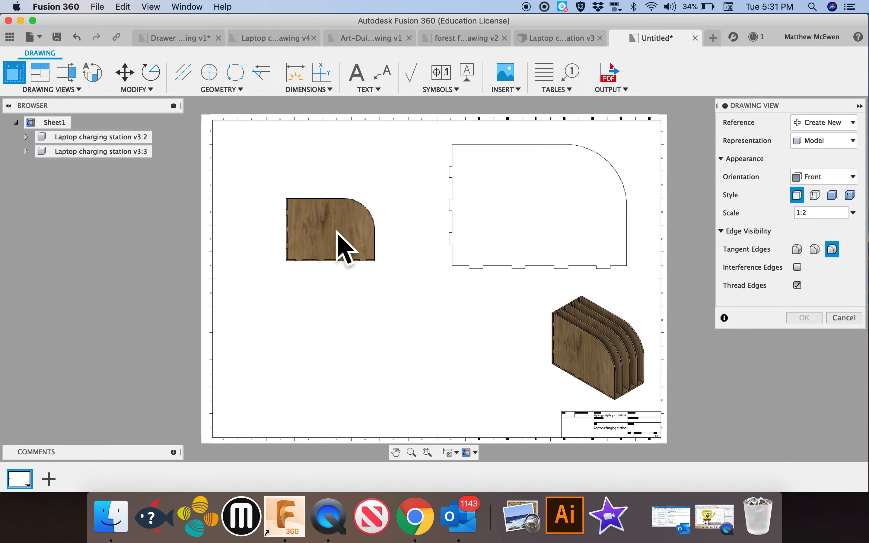
left_click(852, 178)
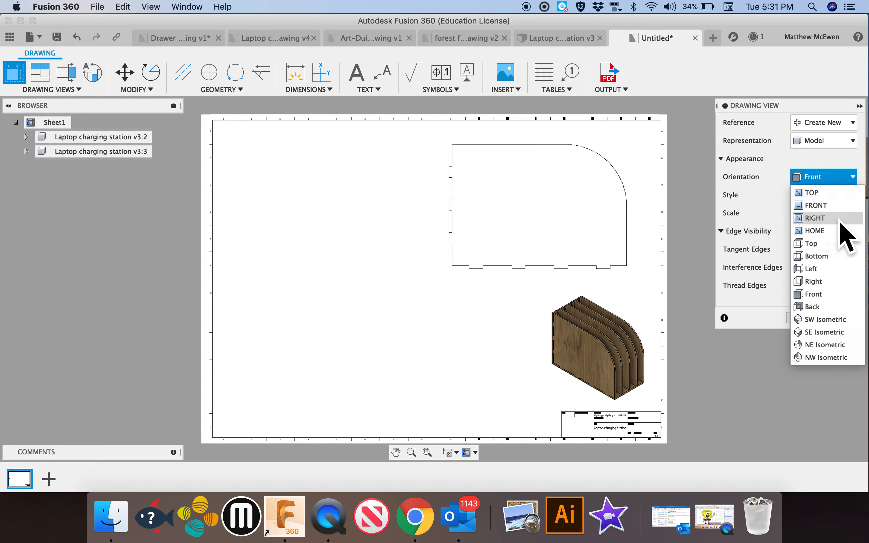
left_click(835, 196)
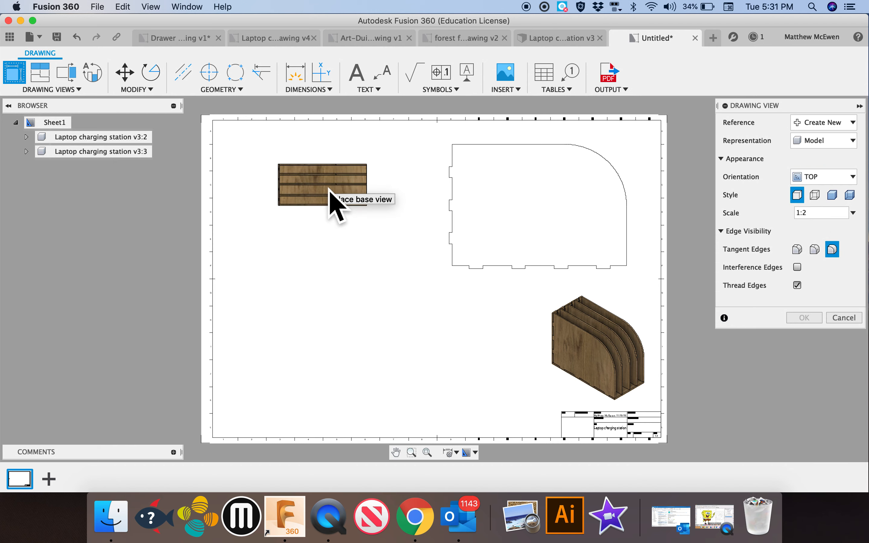
left_click(804, 215)
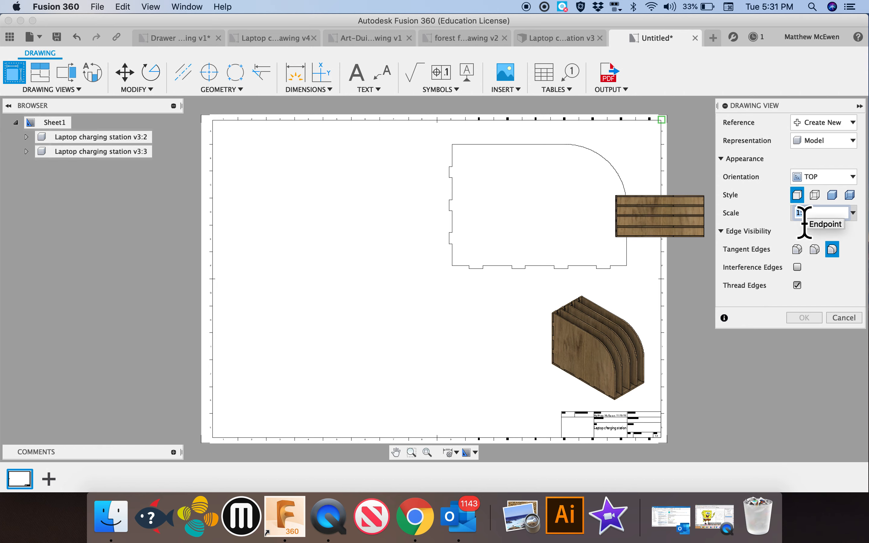
key("Return")
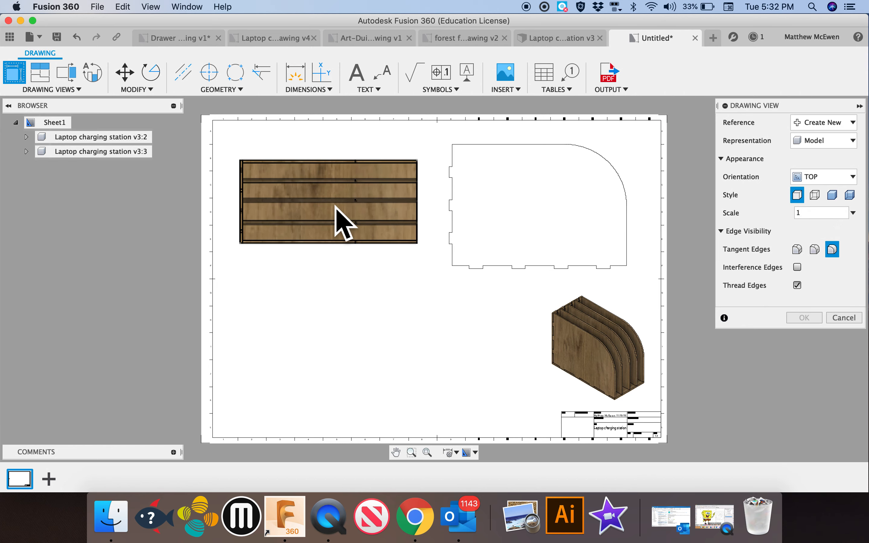
left_click(334, 205)
left_click(804, 317)
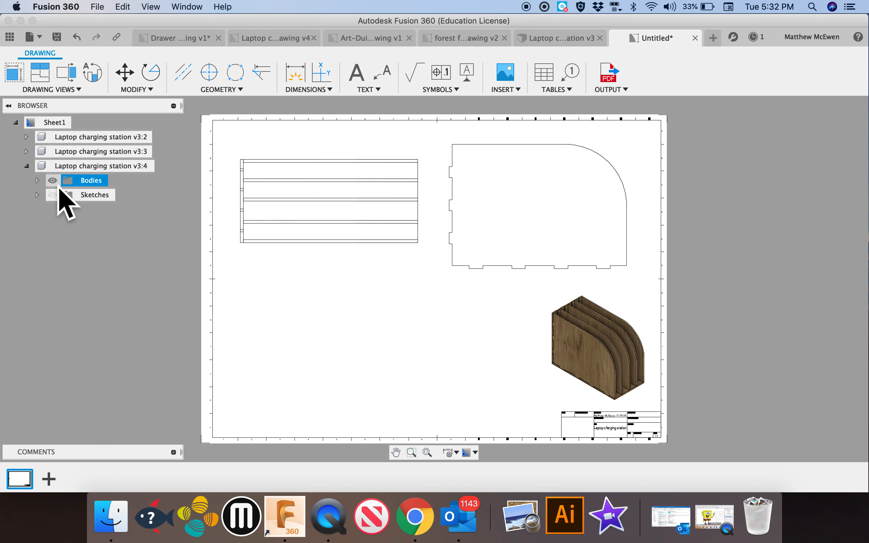
Hide Body2 through Body7 in the top view so only Body1 shows, and collapse that view's browser entry
left_click(37, 180)
left_click(63, 195)
left_click(72, 209)
left_click(63, 209)
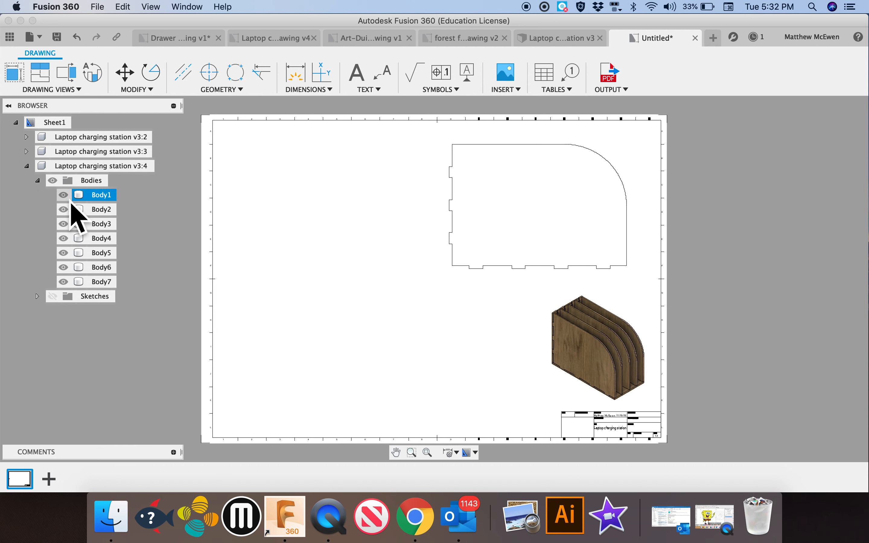
left_click(63, 224)
left_click(64, 238)
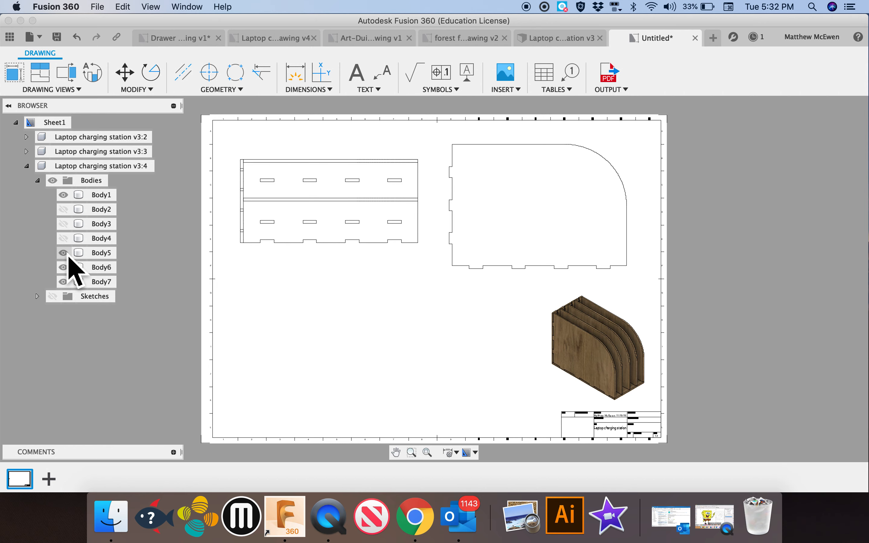
left_click(63, 252)
left_click(64, 267)
left_click(63, 281)
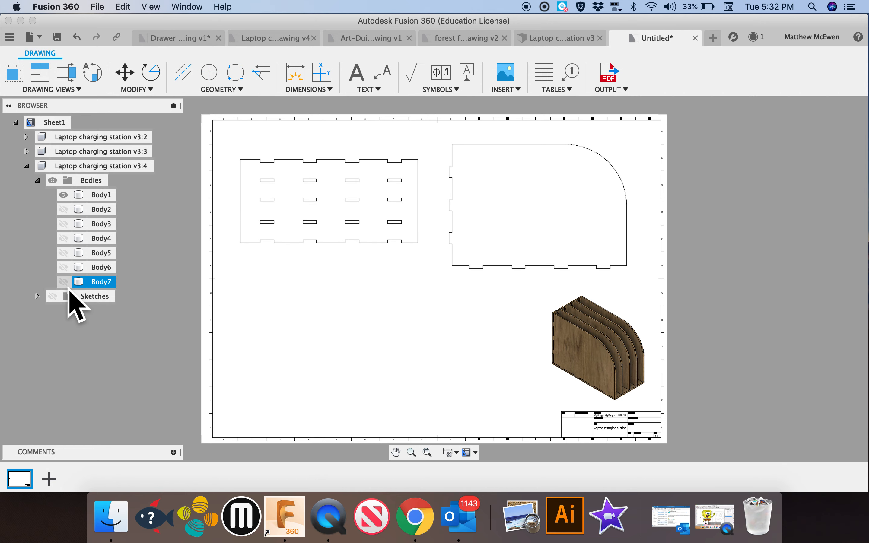
left_click(325, 244)
left_click(345, 306)
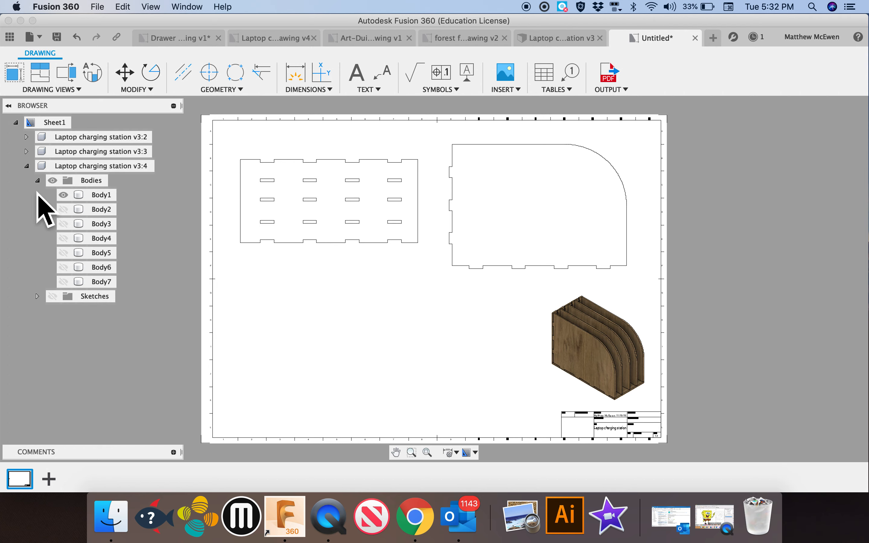
left_click(26, 165)
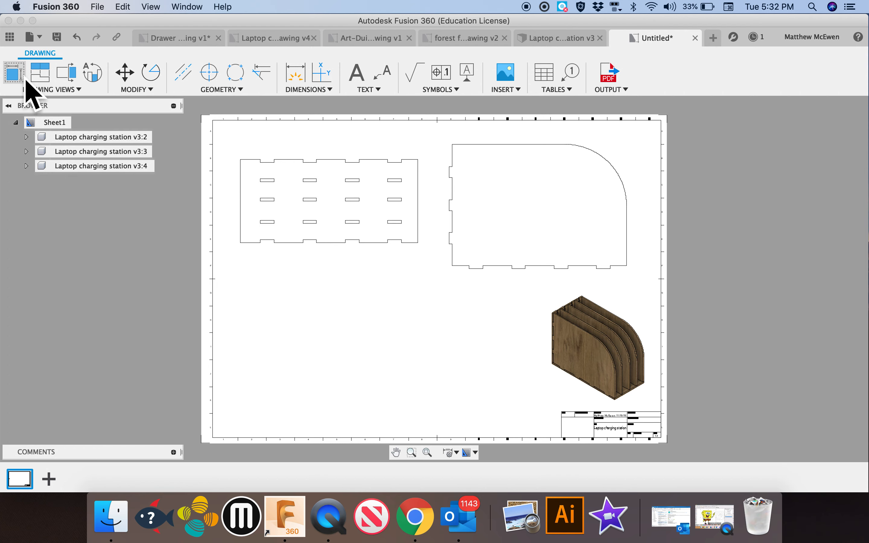
Place a RIGHT base view at scale 1 directly below the top view on the sheet
left_click(16, 76)
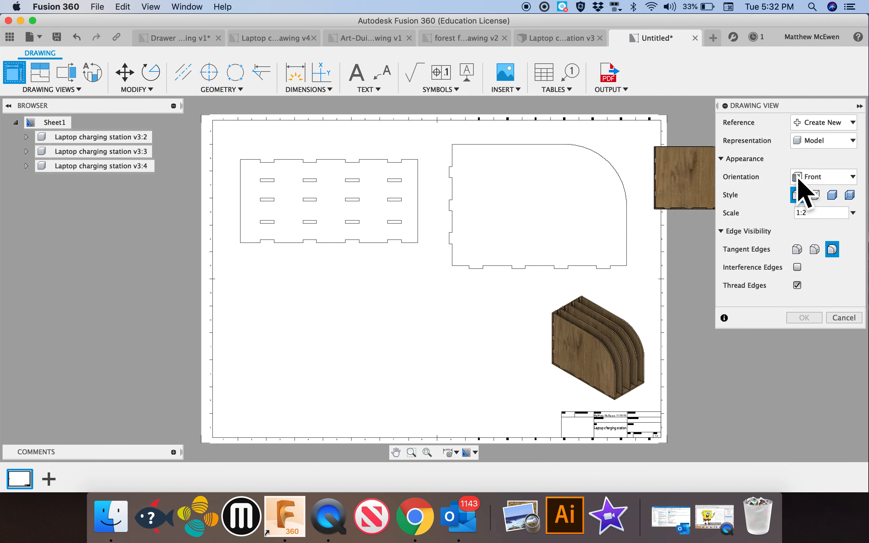
left_click(821, 178)
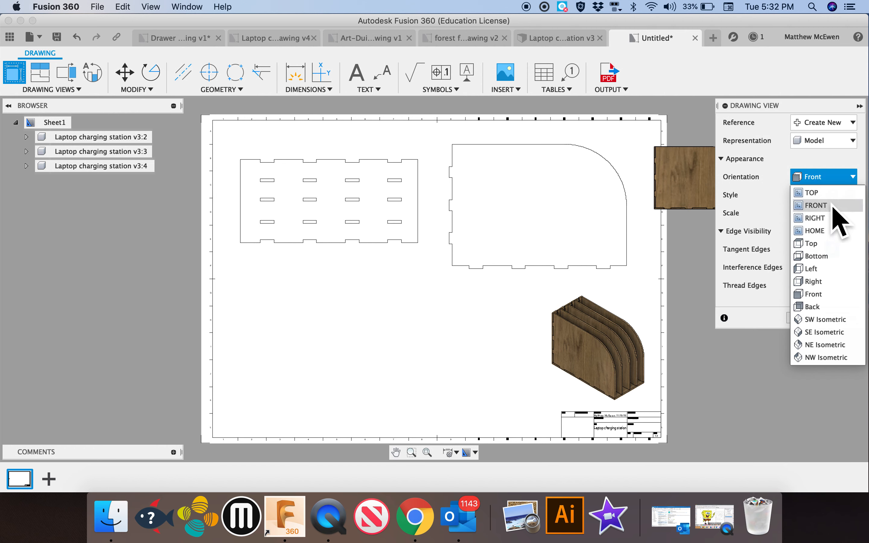
left_click(840, 218)
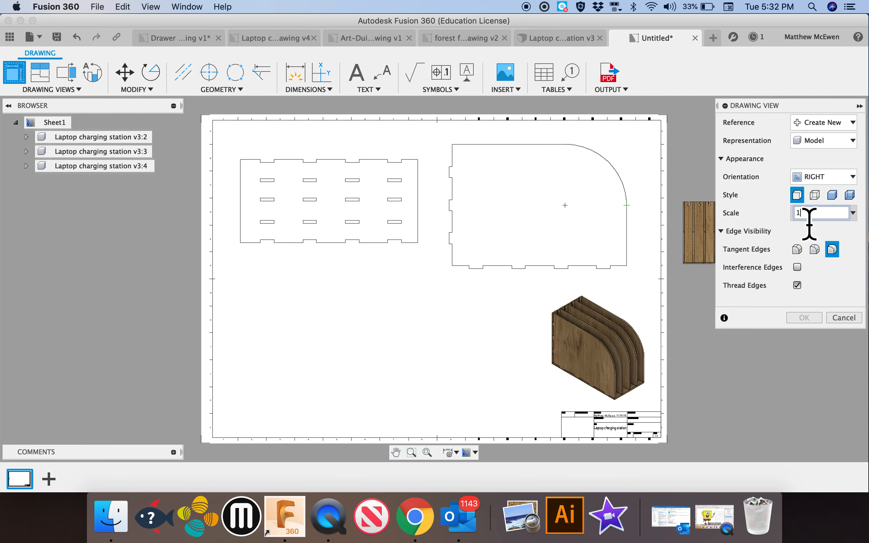
left_click(288, 352)
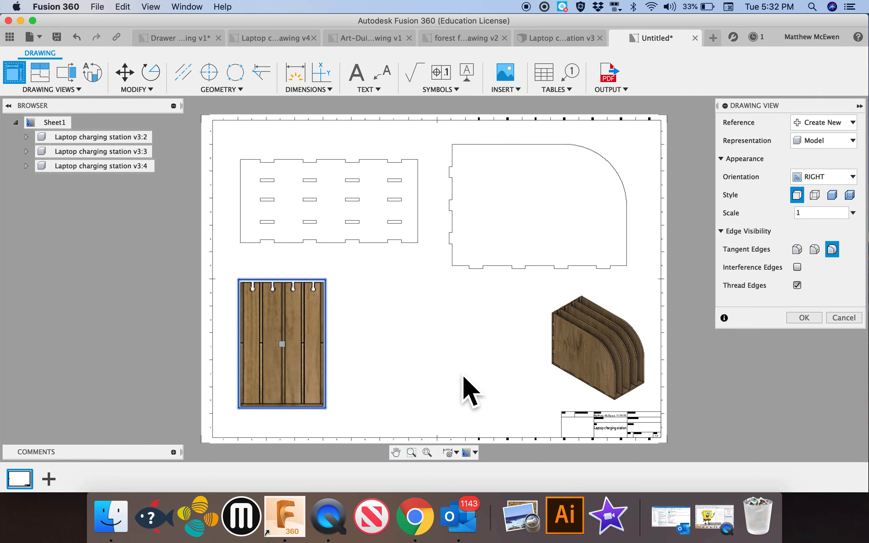
left_click(804, 317)
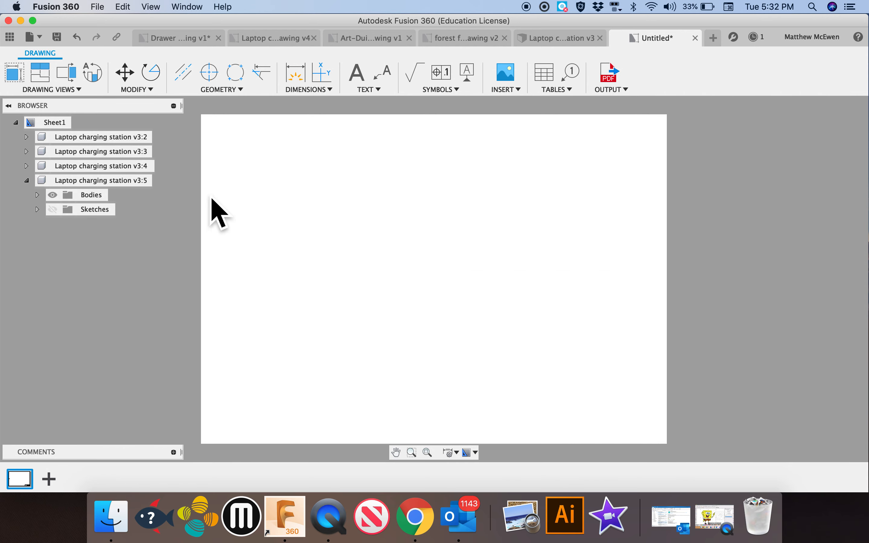
Hide Body1 through Body6 in the right view, leaving only Body7 shown
left_click(37, 195)
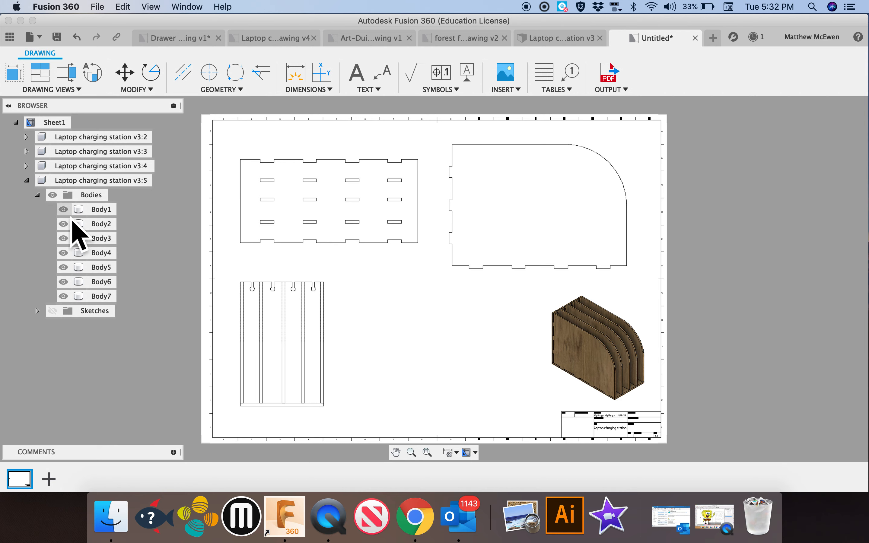
left_click(65, 213)
left_click(65, 226)
left_click(66, 241)
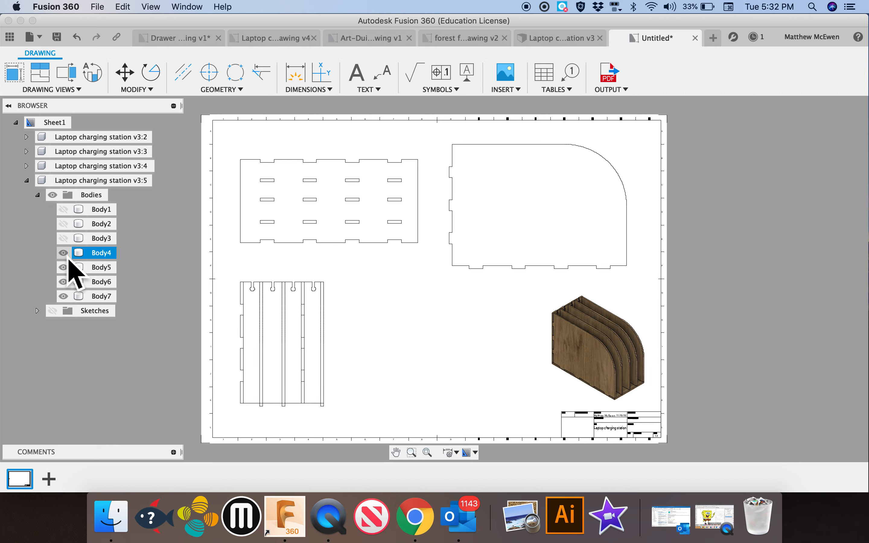
left_click(64, 267)
left_click(63, 282)
left_click(64, 296)
left_click(66, 301)
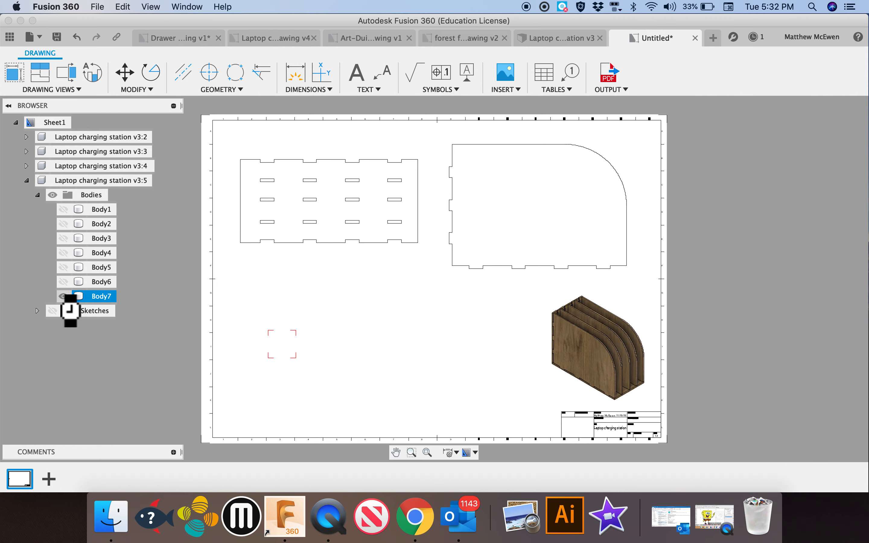
left_click(64, 283)
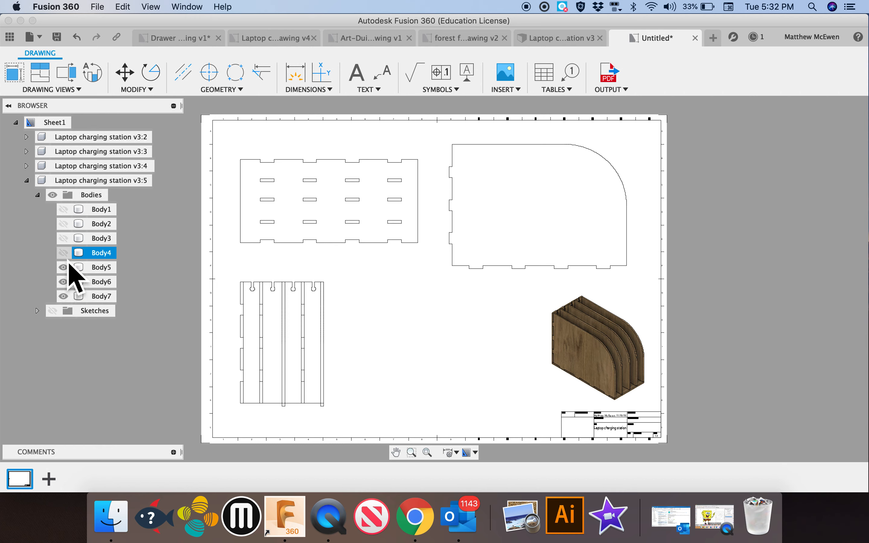
left_click(65, 296)
left_click(71, 282)
left_click(72, 283)
left_click(70, 296)
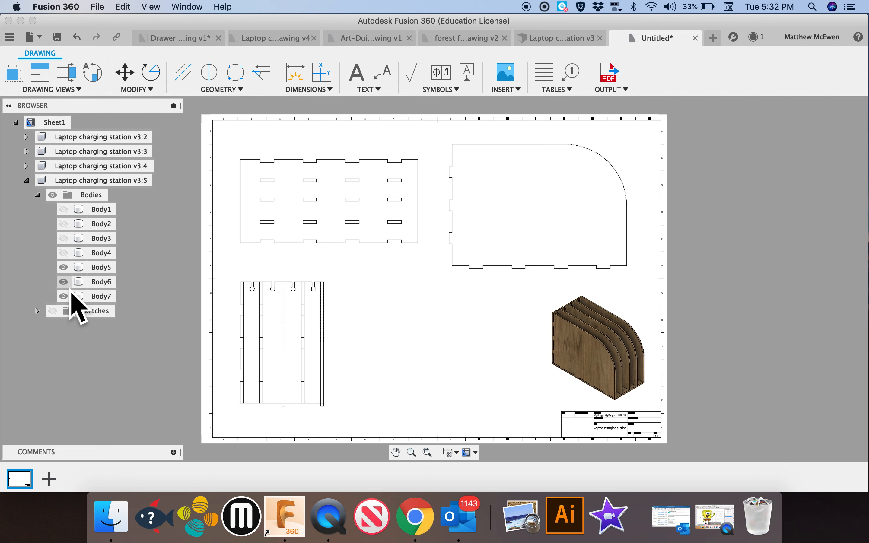
left_click(68, 269)
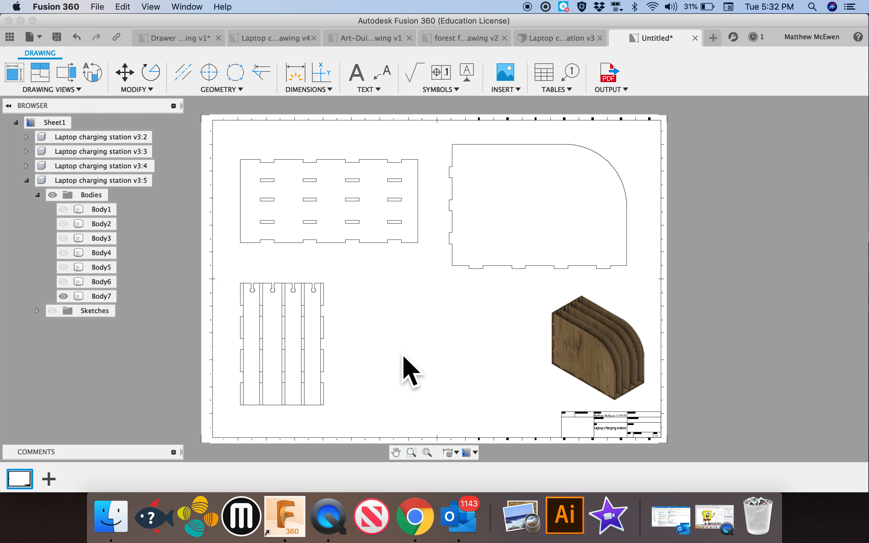
left_click(70, 214)
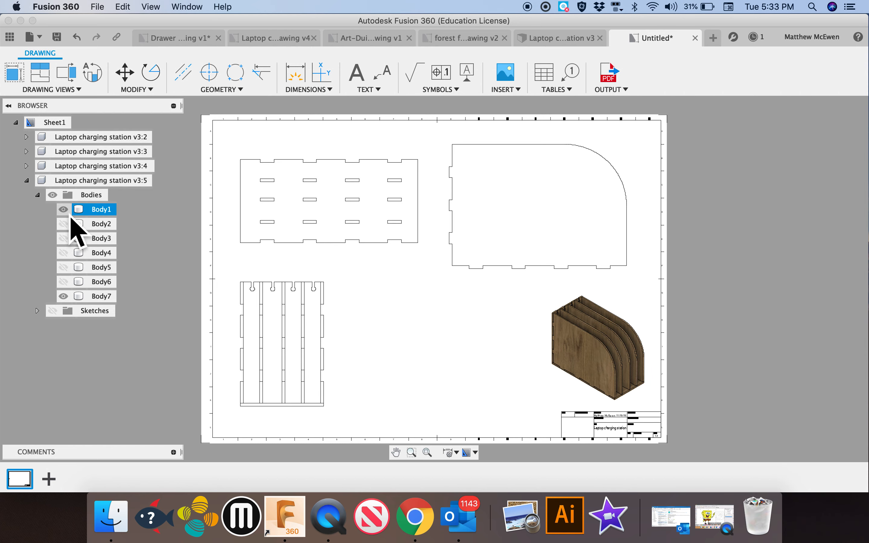
left_click(64, 210)
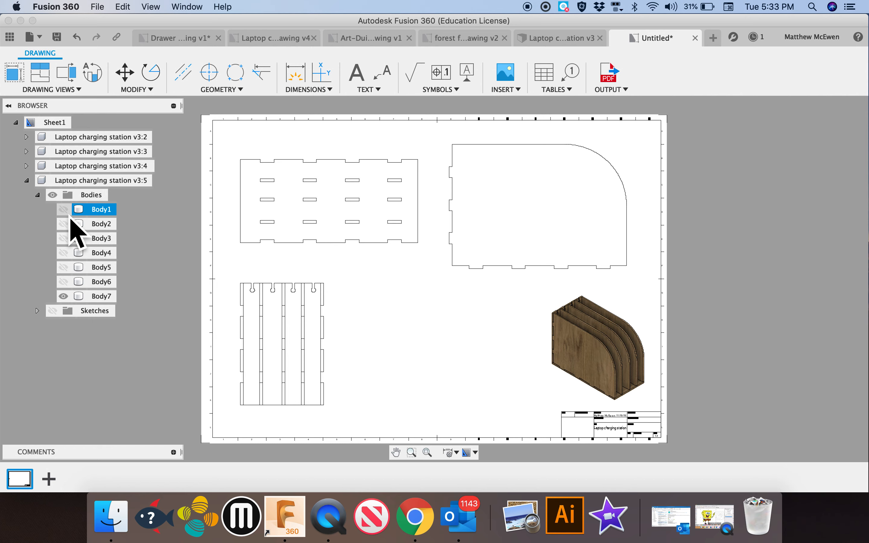
Expand the right view's sketch list in the browser and switch to the Laptop charging station v3 design
left_click(70, 226)
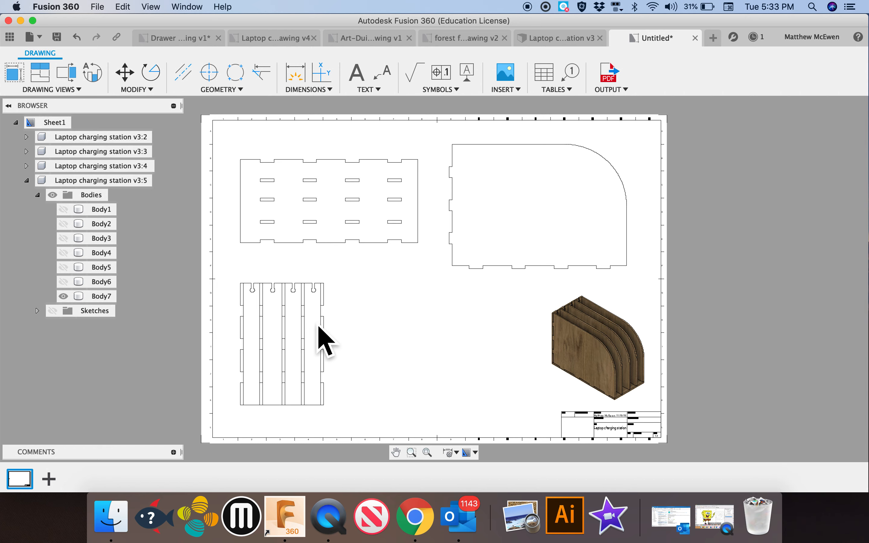
left_click(37, 311)
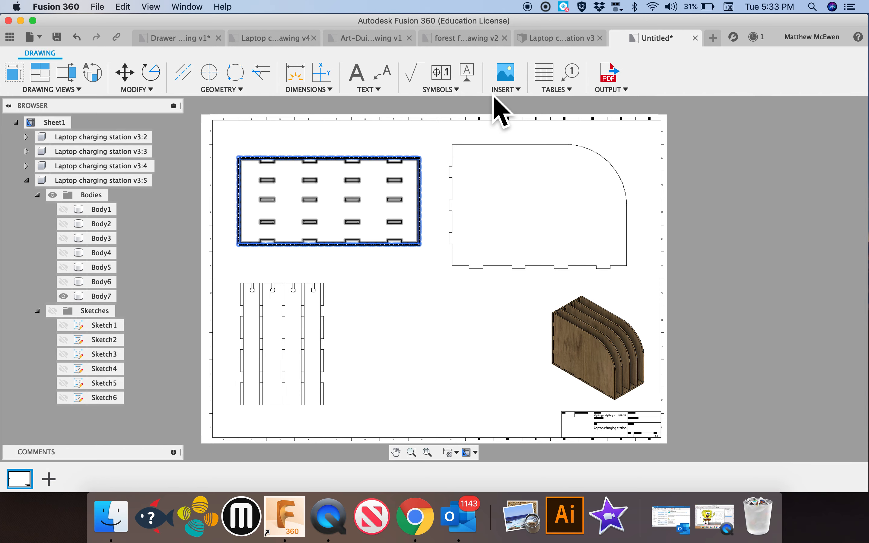
left_click(565, 39)
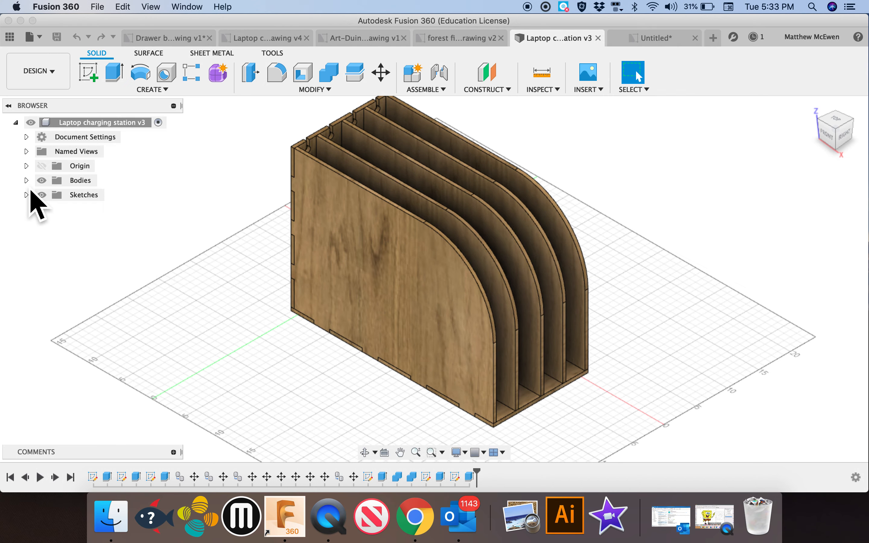
Hide Body1 through Body6 in the charging station model, leaving only the back panel Body7 shown
left_click(26, 180)
left_click(54, 282)
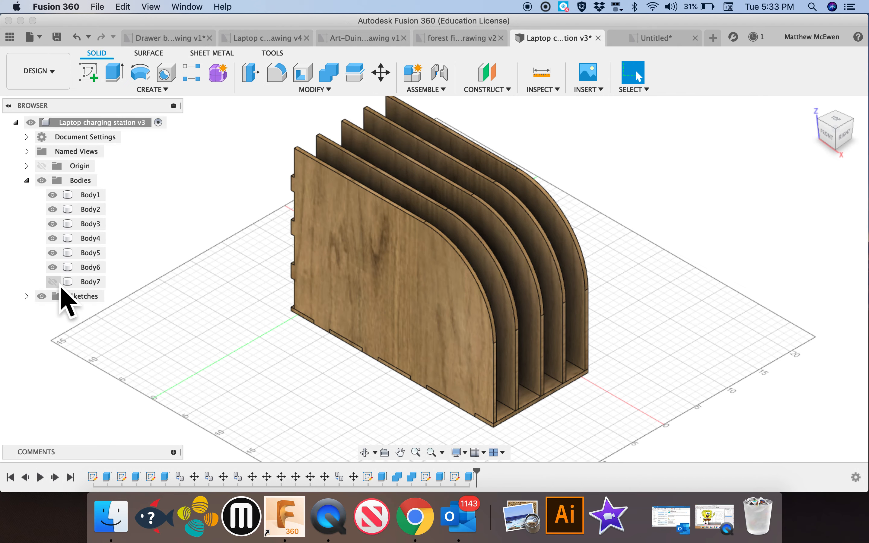
left_click(52, 268)
left_click(53, 253)
left_click(52, 239)
left_click(52, 224)
left_click(52, 209)
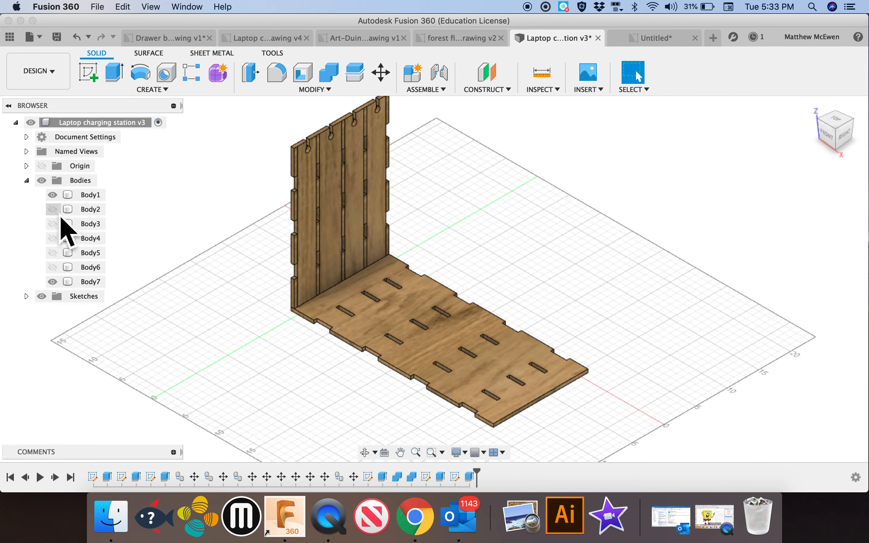
left_click(53, 195)
Examine the back panel Body7 from its right side, looking at the grooved face and through slots
scroll(416, 289, "right", 10, "shift")
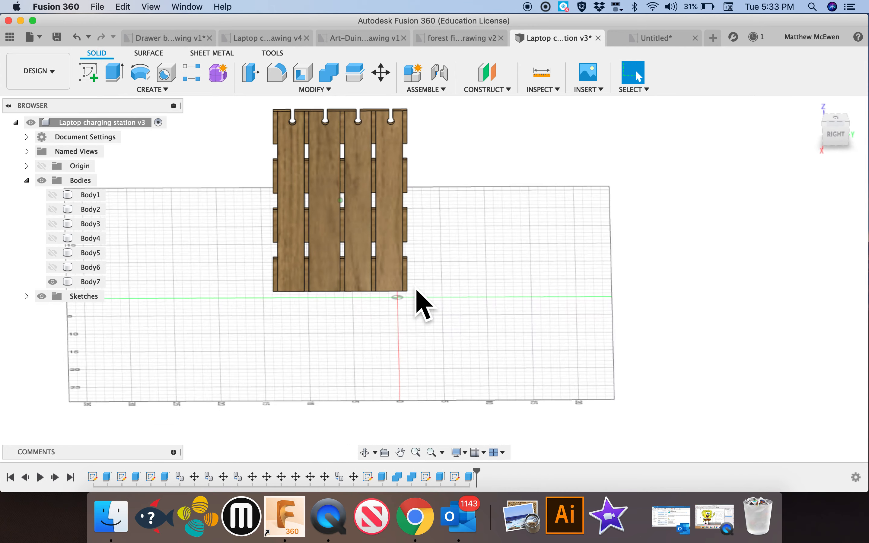
scroll(417, 290, "right", 10, "shift")
scroll(416, 290, "left", 10, "shift")
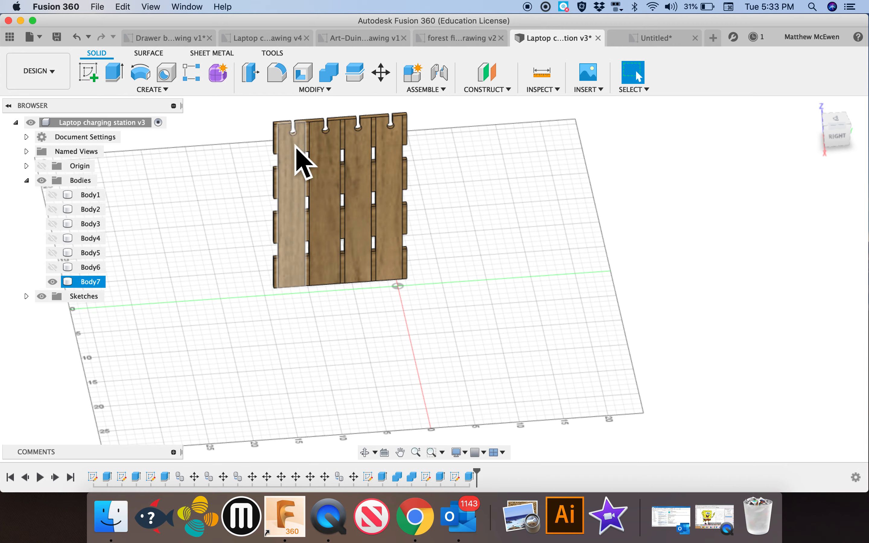
scroll(447, 204, "right", 10, "shift")
scroll(447, 205, "left", 8, "shift")
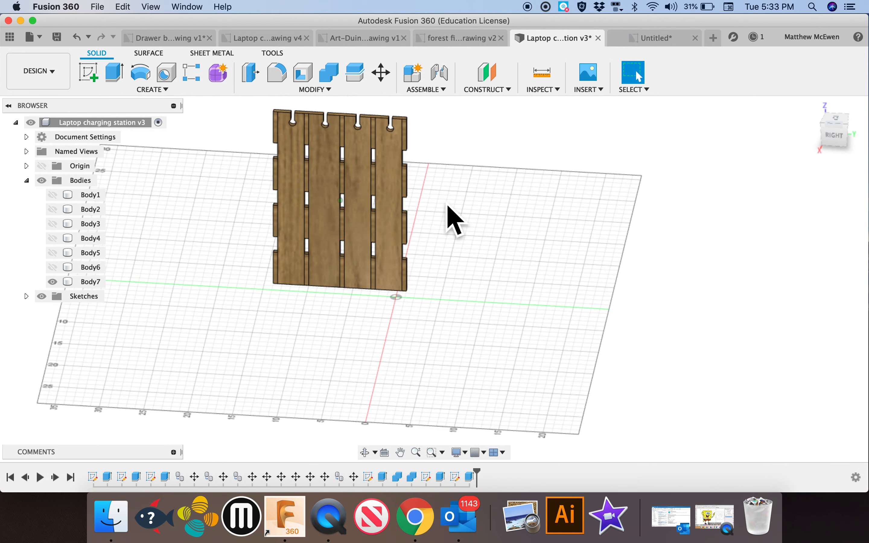
left_click(394, 164)
Return to the untitled drawing and change the Body7 view's orientation to Left
left_click(655, 38)
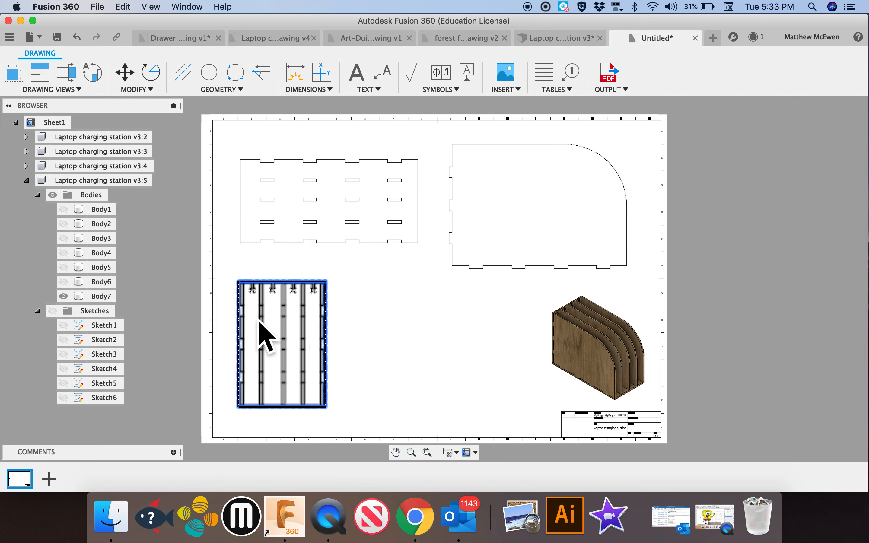
left_click(284, 340)
left_click(283, 344)
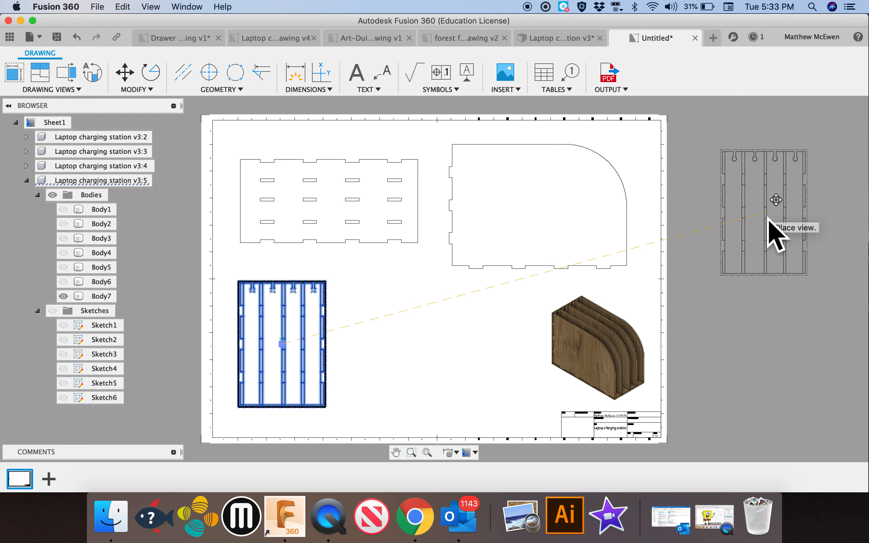
left_click(289, 350)
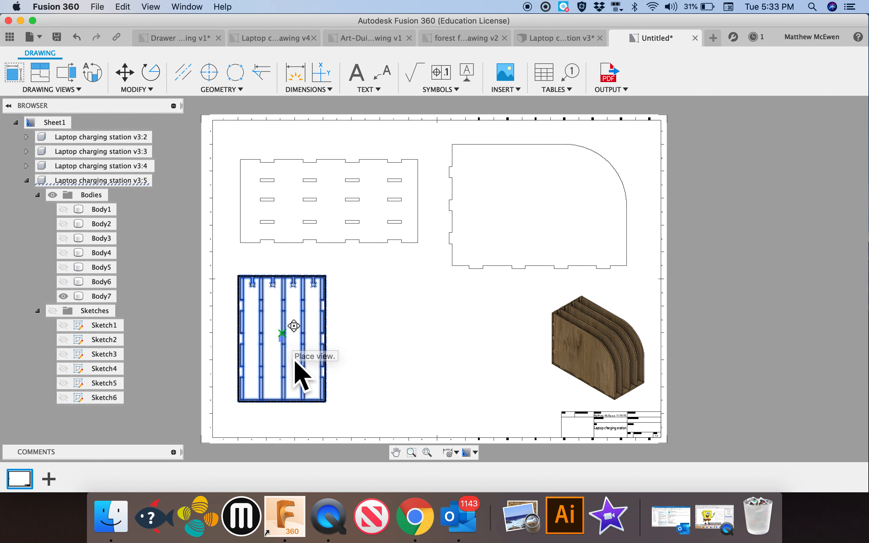
double_click(293, 362)
left_click(833, 141)
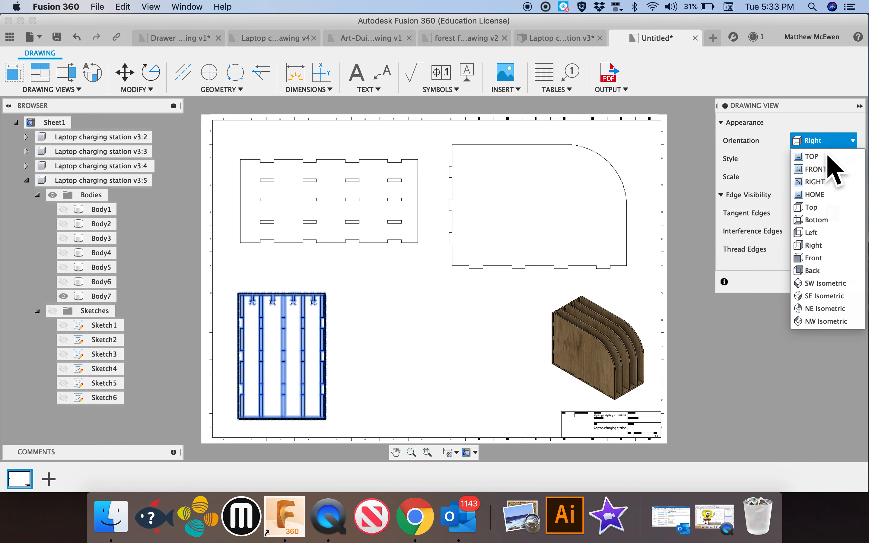
left_click(837, 233)
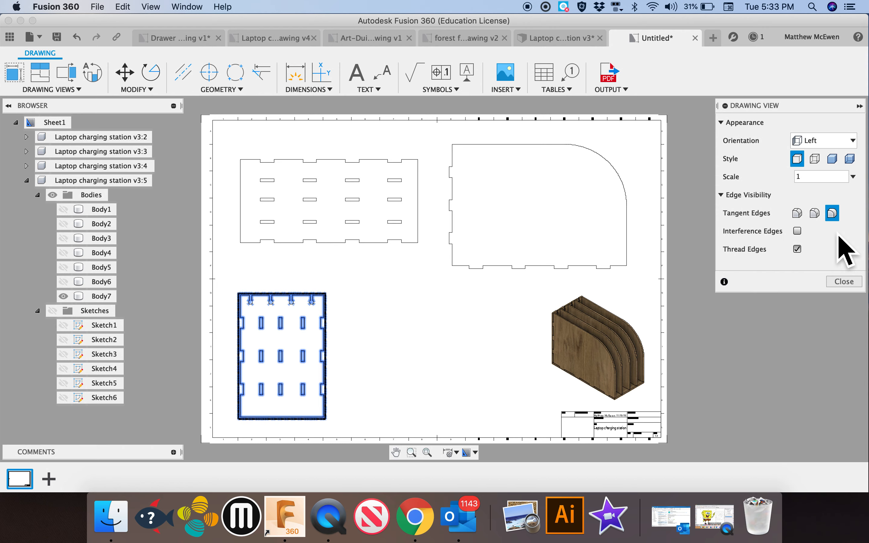
left_click(844, 281)
Move the left view slightly up and to the right beneath the top view
left_click(289, 359)
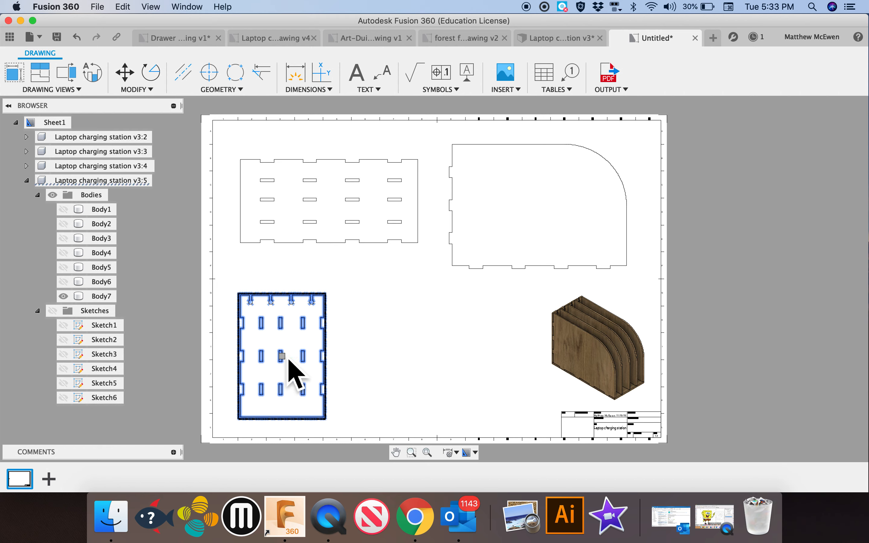
left_click_drag(290, 369, 311, 351)
left_click(452, 344)
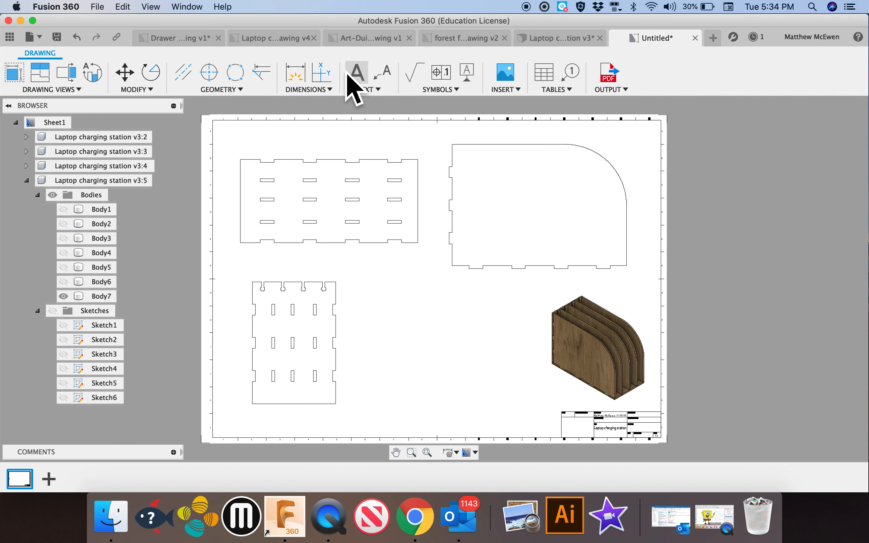
Dimension the overall width of the left view's panel along its bottom edge, placing the dimension below it
left_click(300, 76)
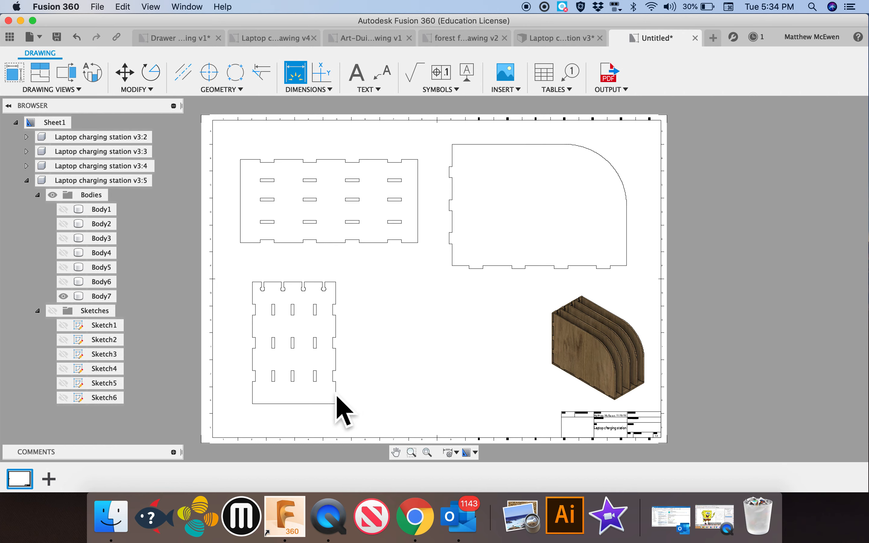
left_click(309, 410)
left_click(311, 430)
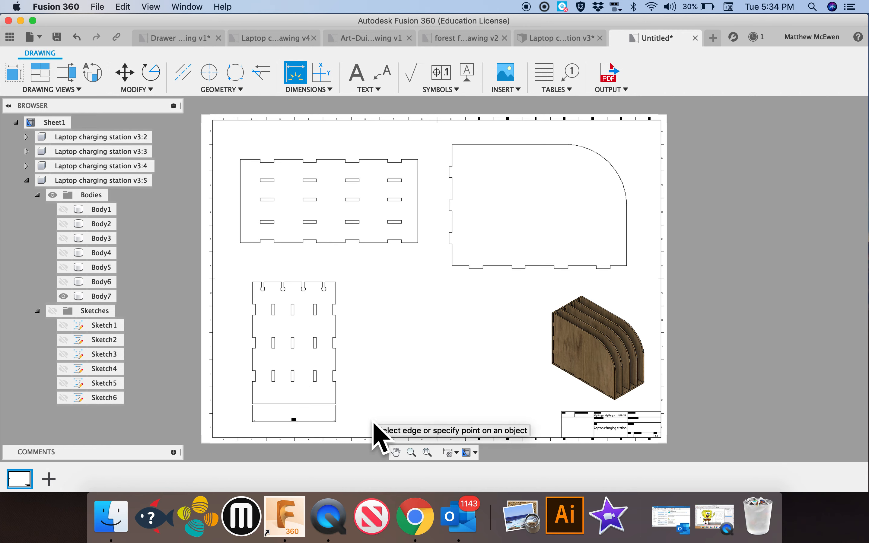
Dimension the height of one tab and the adjacent notch on the right edge of the left view
scroll(382, 391, "up", 5)
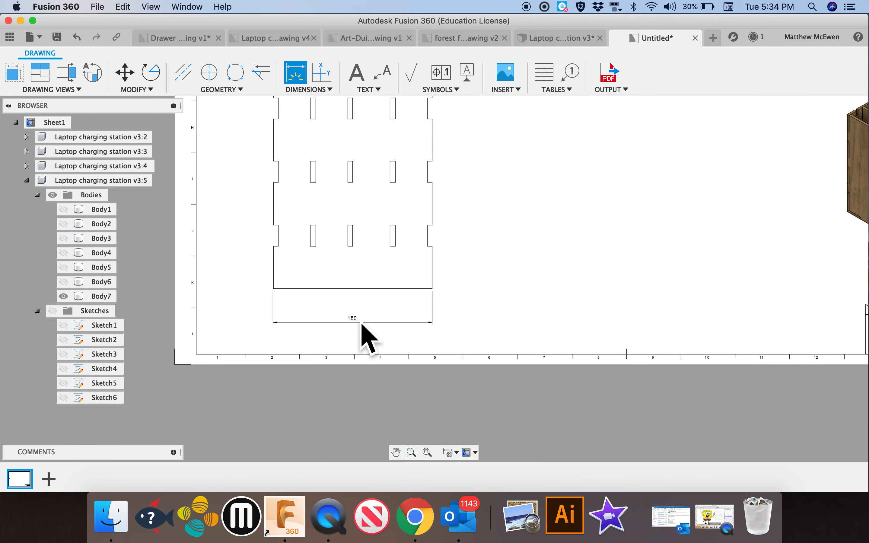
scroll(449, 286, "up", 5)
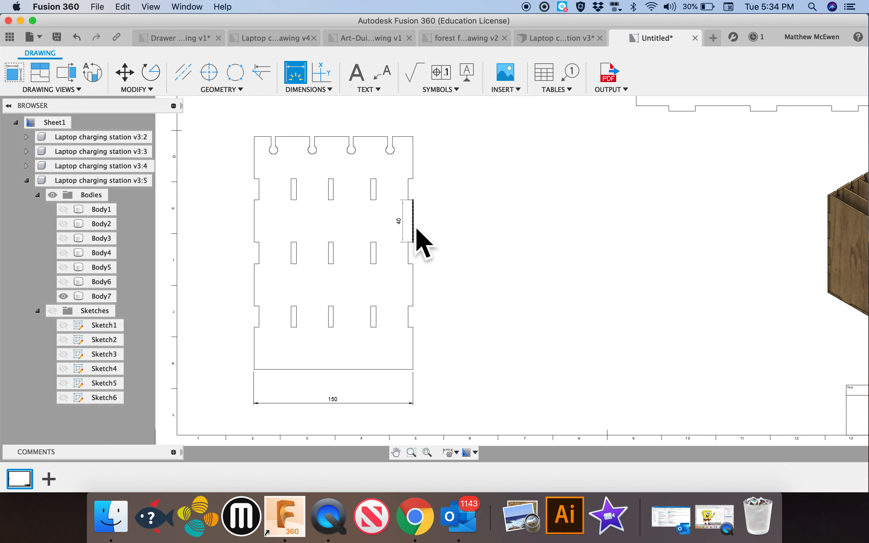
left_click(419, 227)
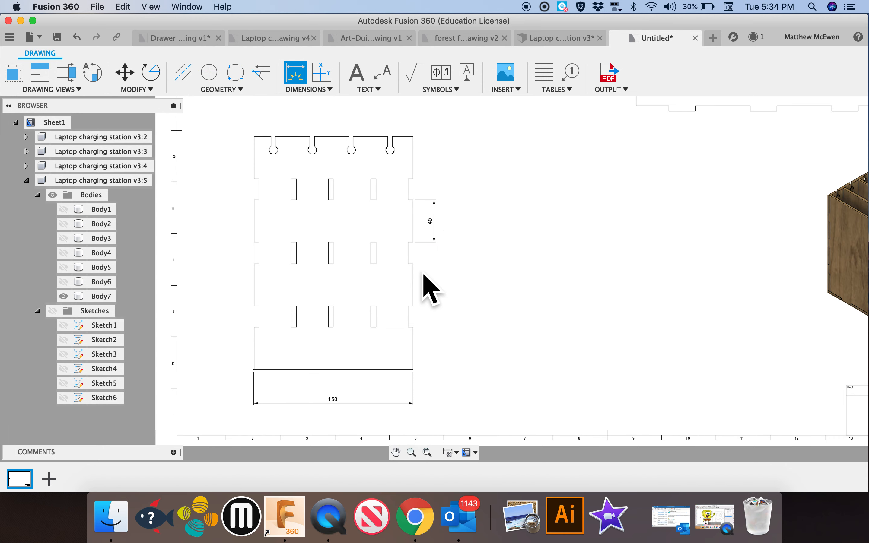
left_click(413, 257)
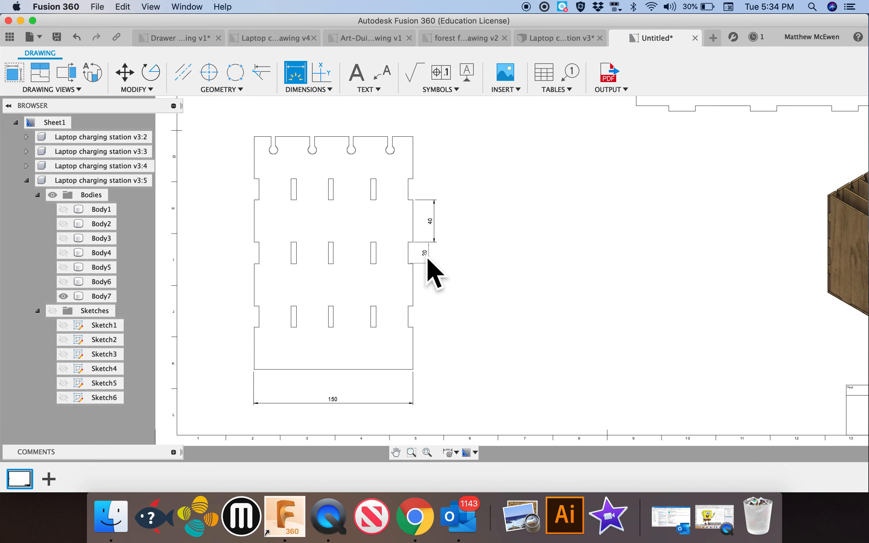
left_click(428, 257)
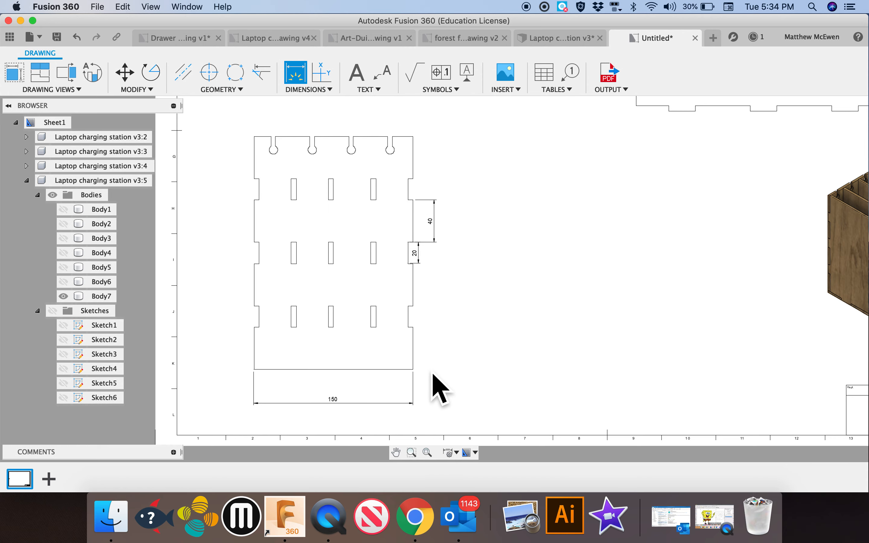
Dimension the first two top-edge segments between the cable slots and the third cable slot's opening in the left view
scroll(463, 232, "up", 5)
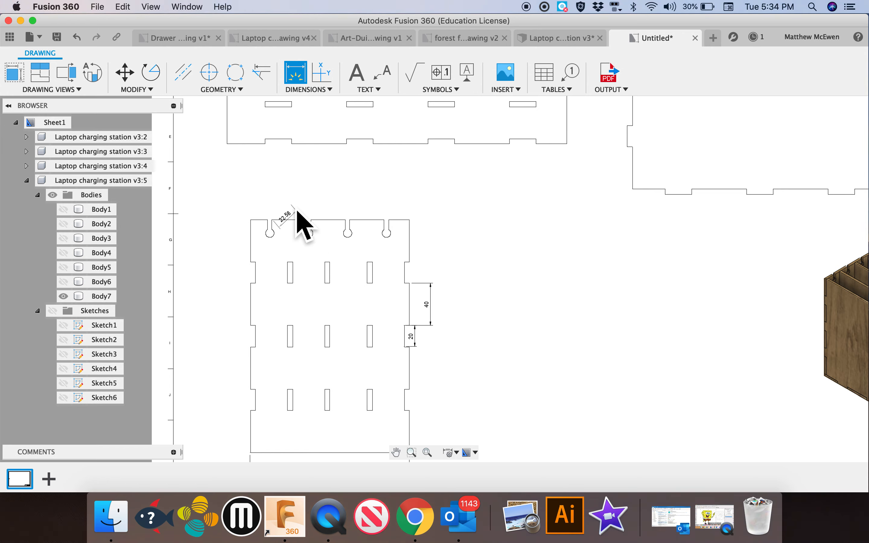
key("Escape")
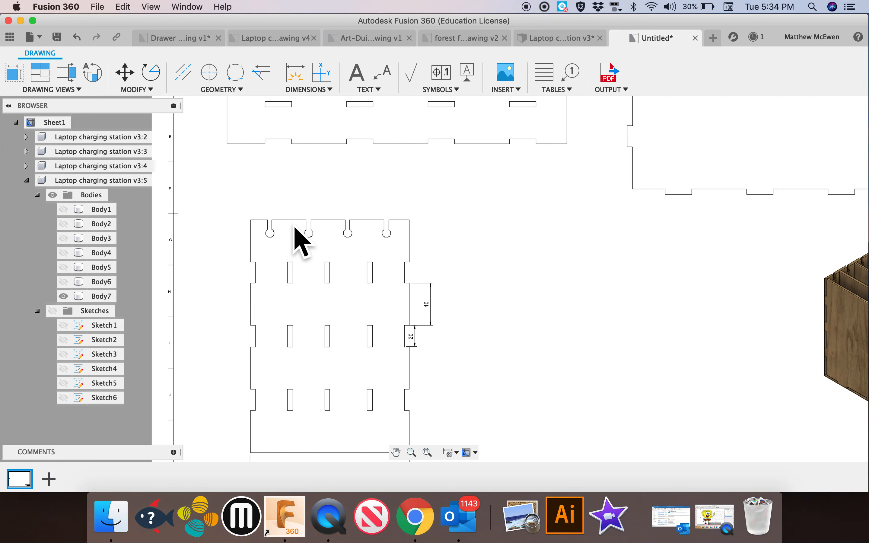
left_click(295, 74)
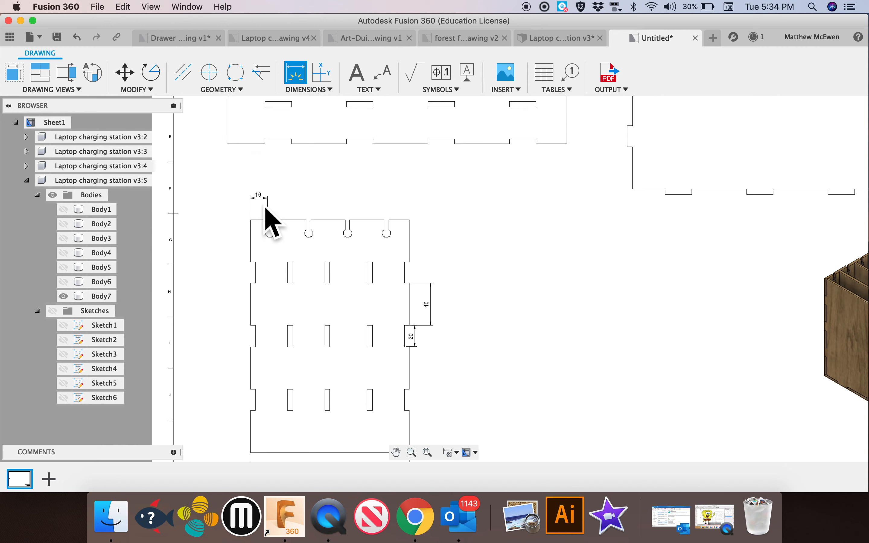
left_click(294, 227)
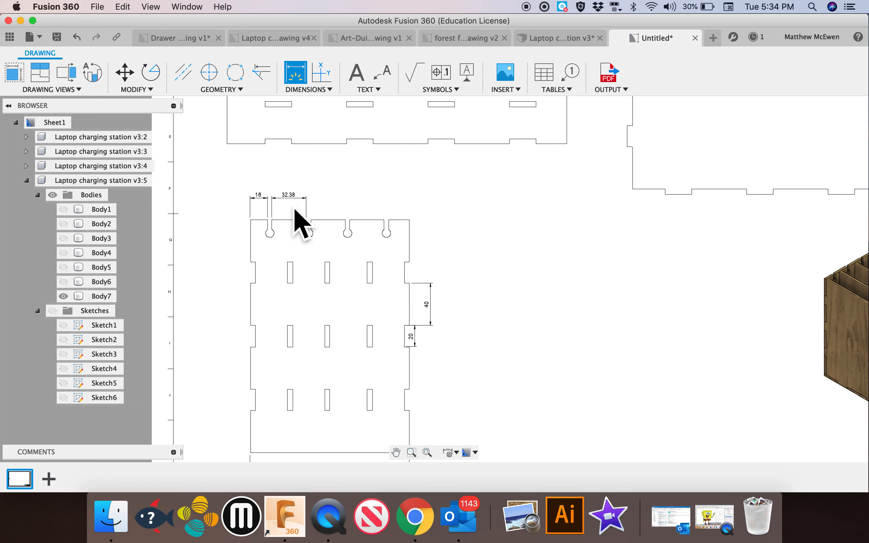
left_click(355, 226)
left_click(356, 209)
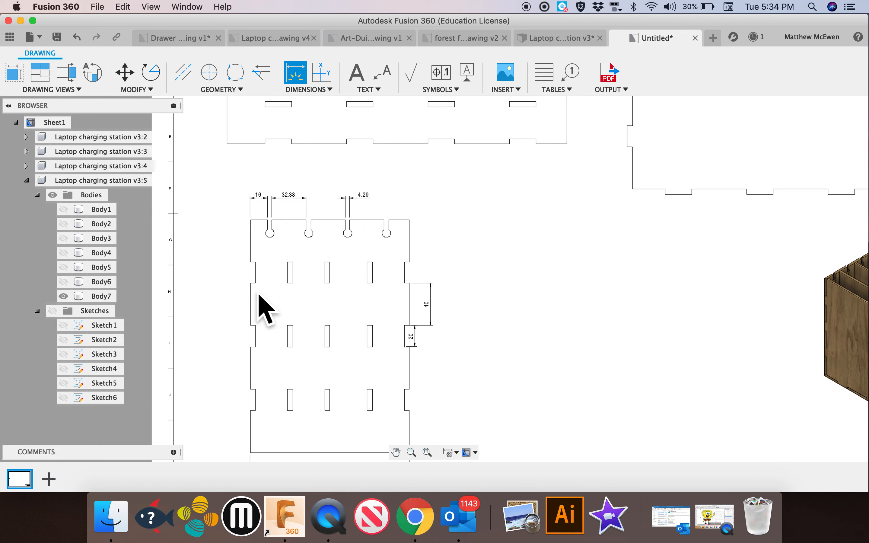
Dimension the height of the upper-right rectangular slot in the left view and the overall height of the top view's panel
scroll(470, 275, "down", 1)
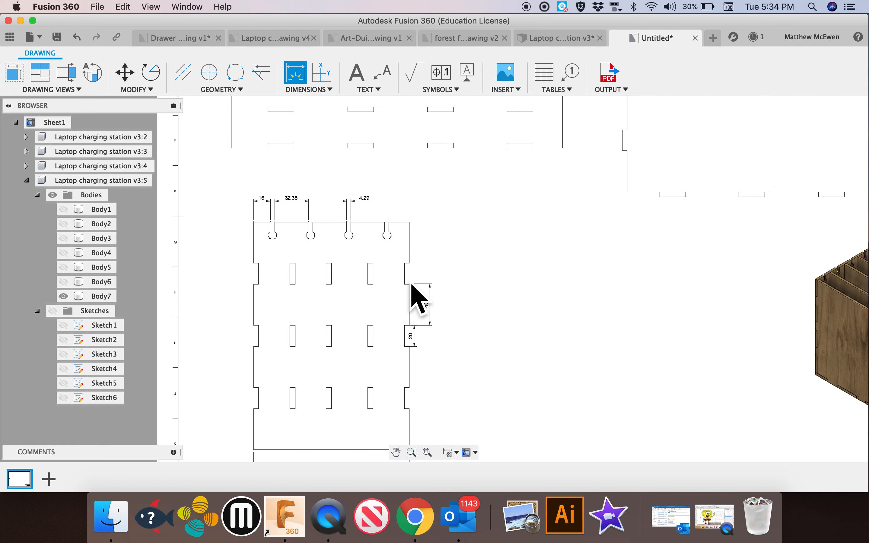
left_click(380, 278)
scroll(494, 273, "up", 3)
scroll(542, 302, "right", 5)
scroll(542, 301, "down", 3)
scroll(556, 315, "right", 3)
scroll(556, 316, "down", 2)
scroll(556, 315, "up", 5)
scroll(556, 316, "left", 5)
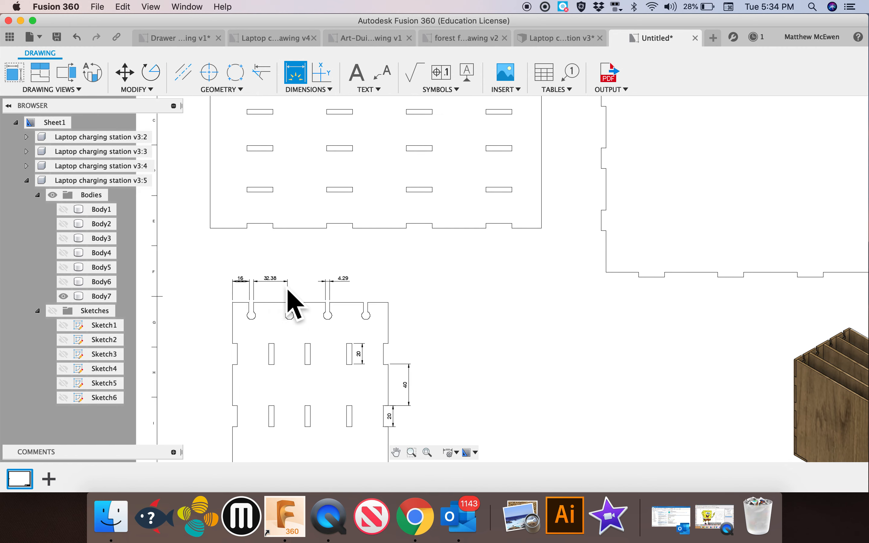
scroll(437, 320, "up", 5)
scroll(436, 320, "right", 3)
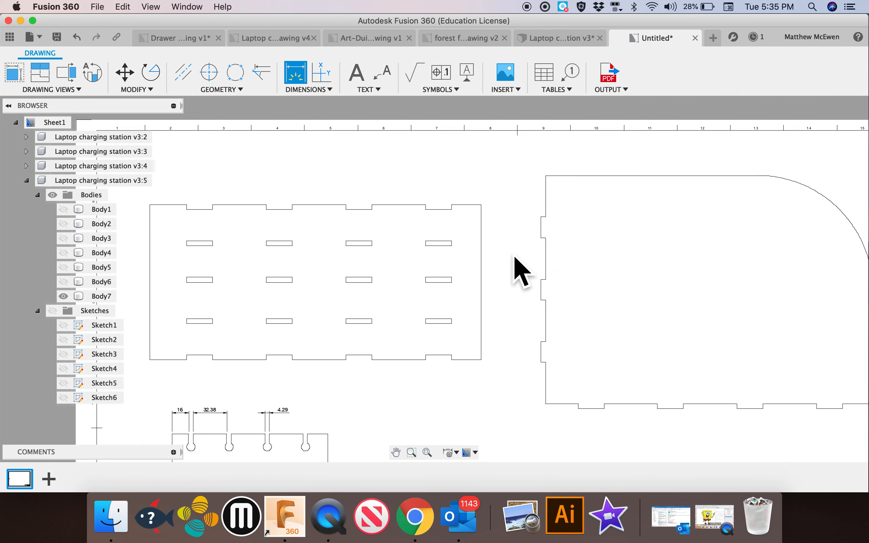
left_click(505, 267)
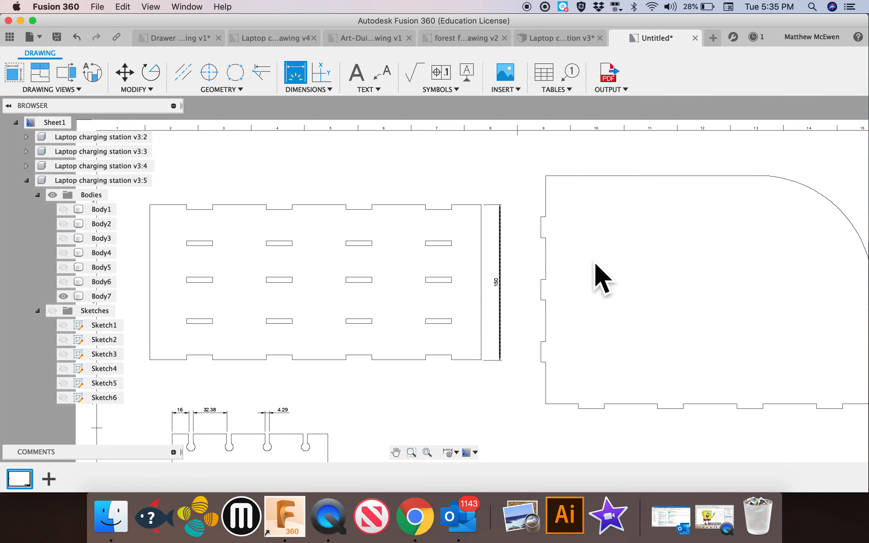
scroll(599, 273, "down", 5)
scroll(600, 273, "right", 3)
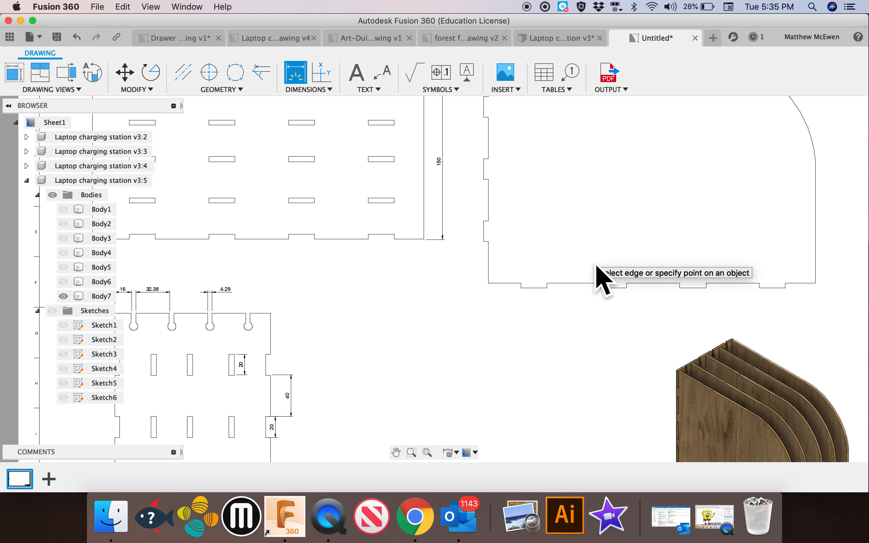
scroll(597, 273, "down", 3)
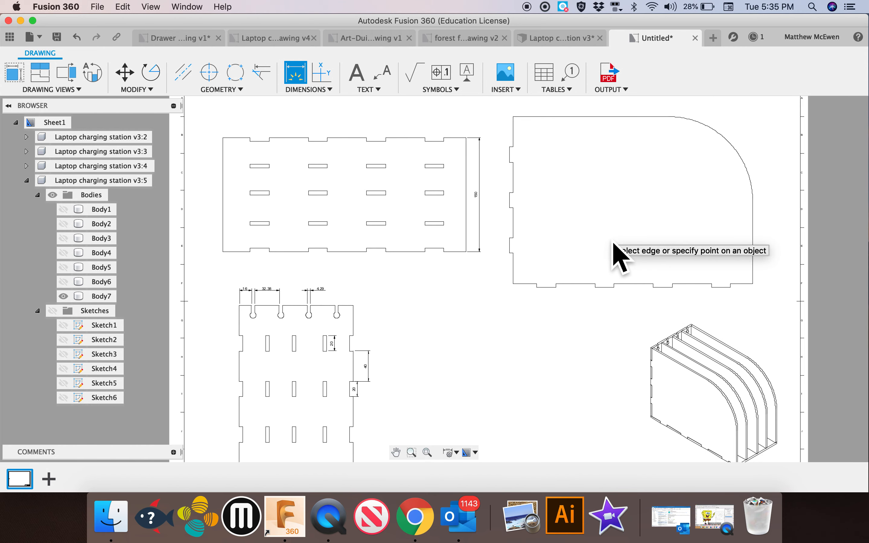
scroll(538, 272, "down", 2)
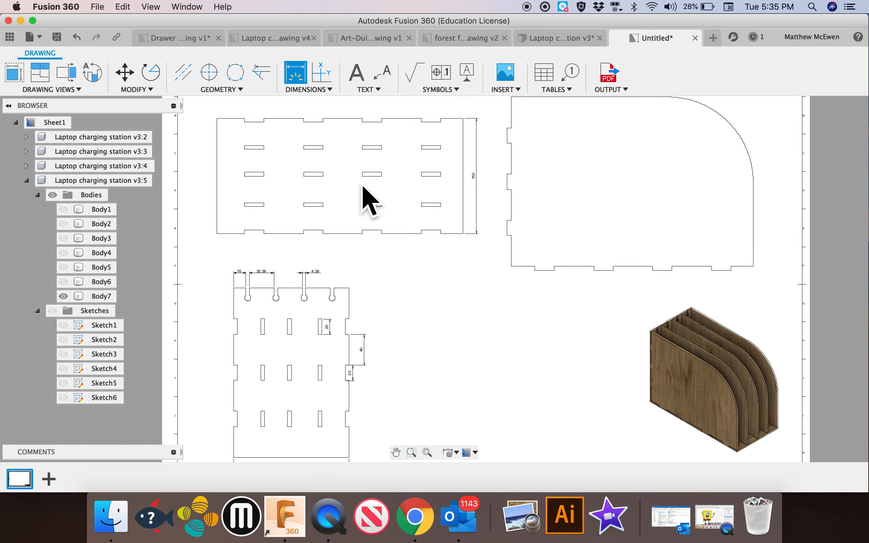
left_click(356, 73)
left_click(417, 318)
left_click(541, 415)
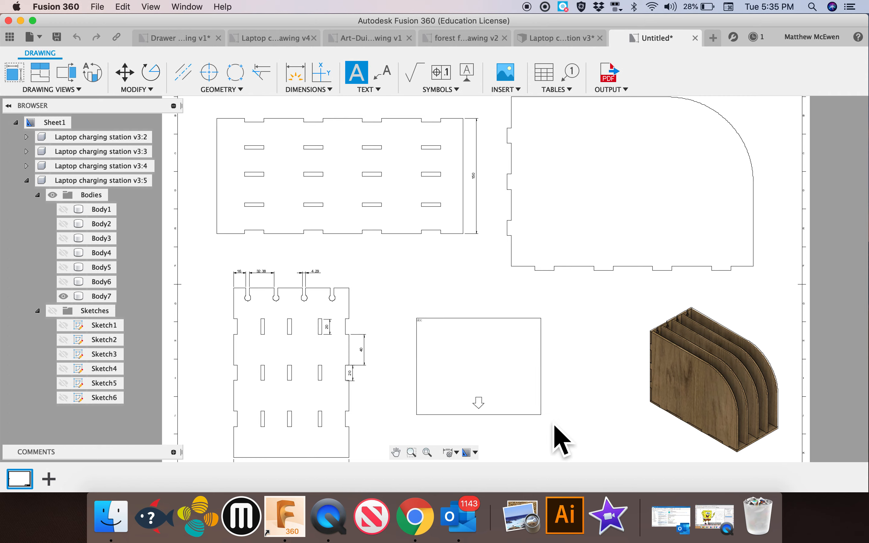
key("d")
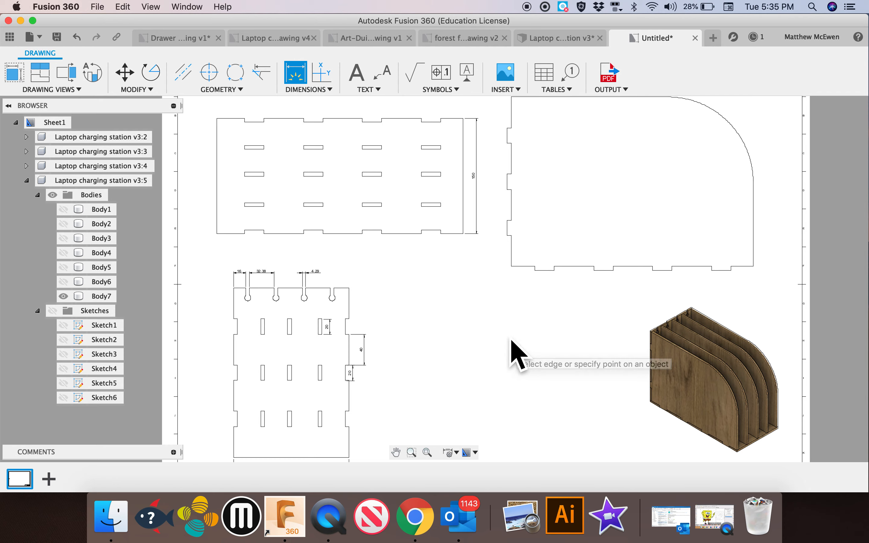
Add a leader note reading "finger joints" that points to the rightmost notch on the bottom edge of the slotted base panel
left_click(394, 76)
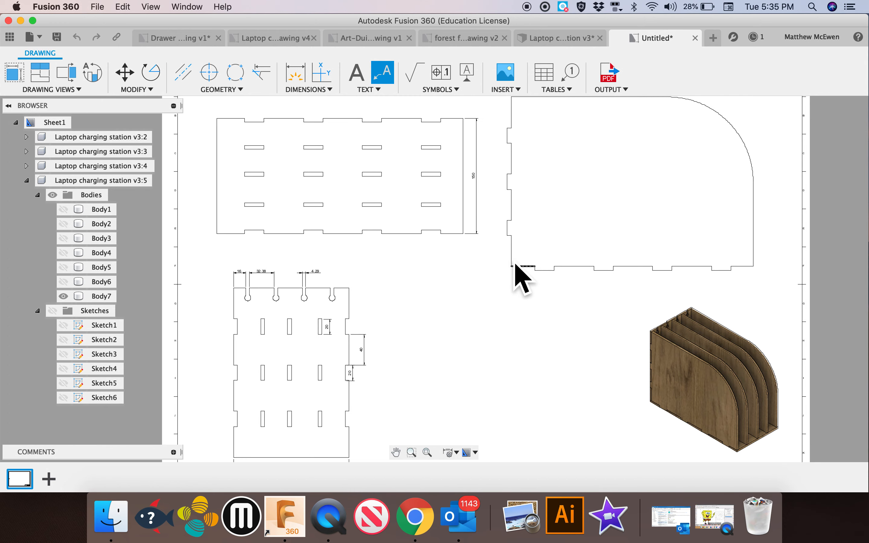
left_click(445, 233)
left_click(473, 270)
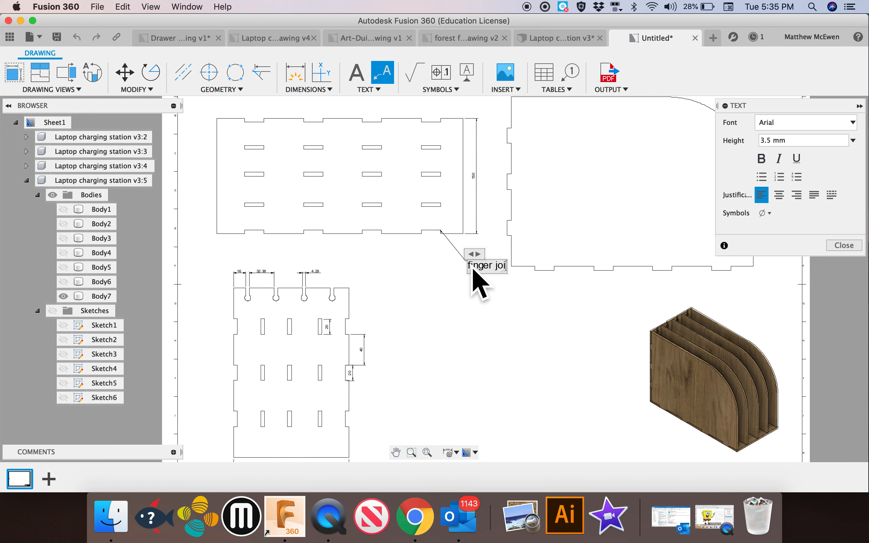
left_click(553, 320)
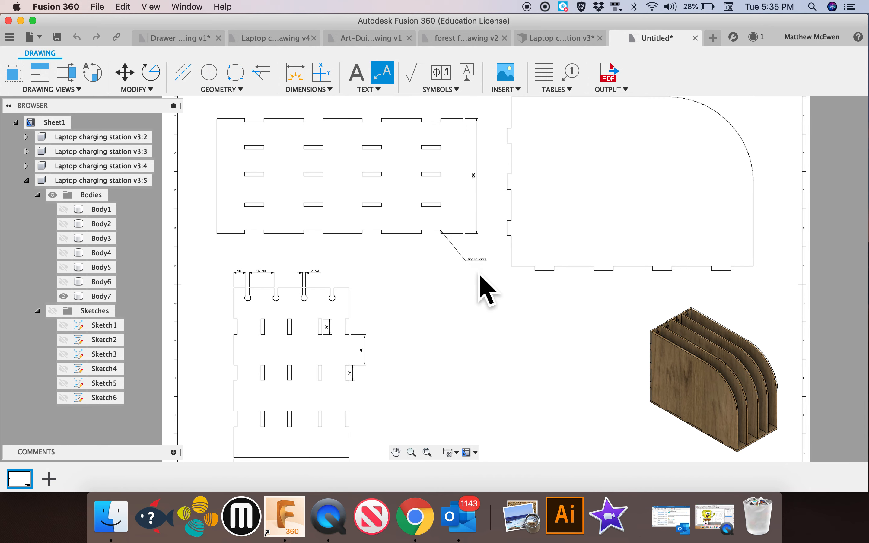
Examine the sheet's view layout, dimensions and title block
scroll(480, 275, "up", 2)
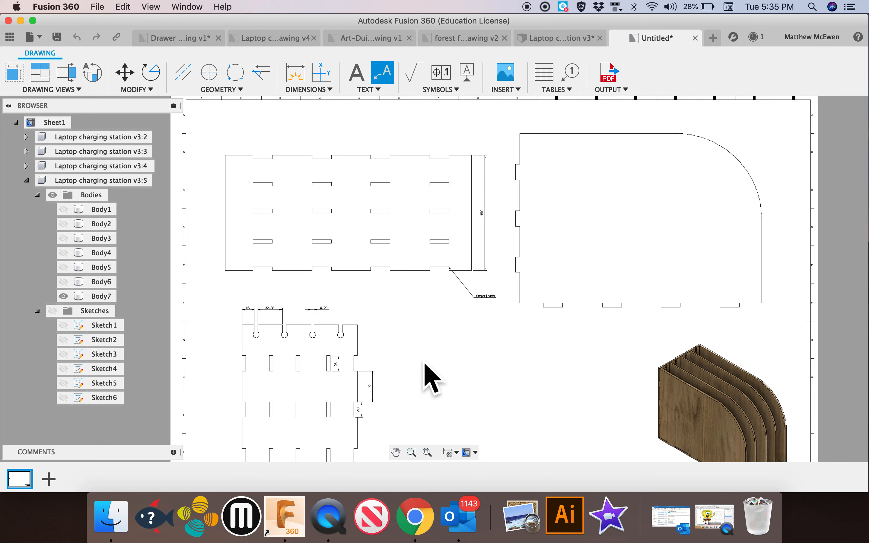
scroll(301, 402, "down", 5)
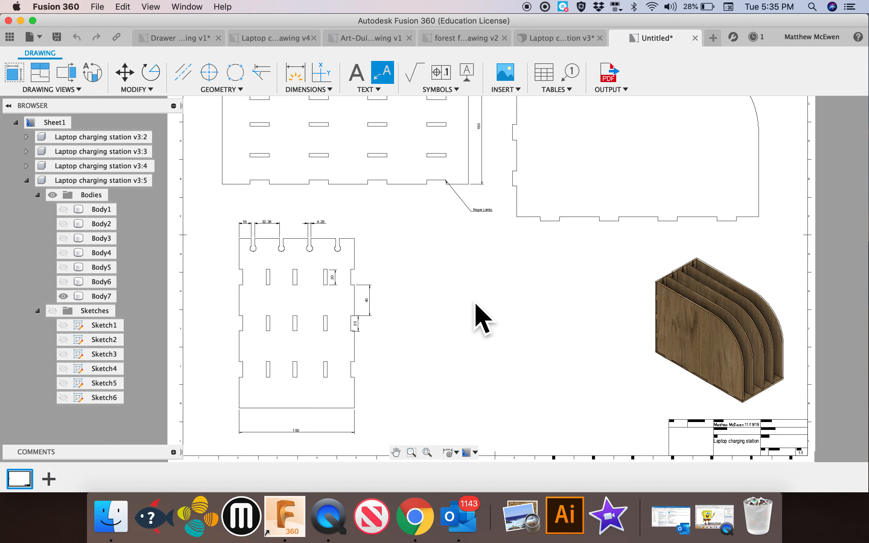
scroll(485, 311, "down", 5)
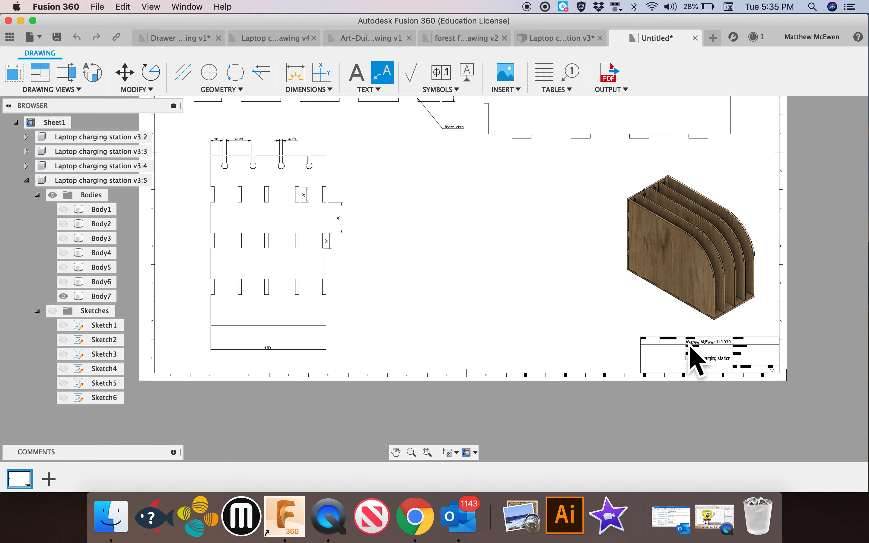
scroll(669, 359, "up", 5)
scroll(669, 359, "down", 5)
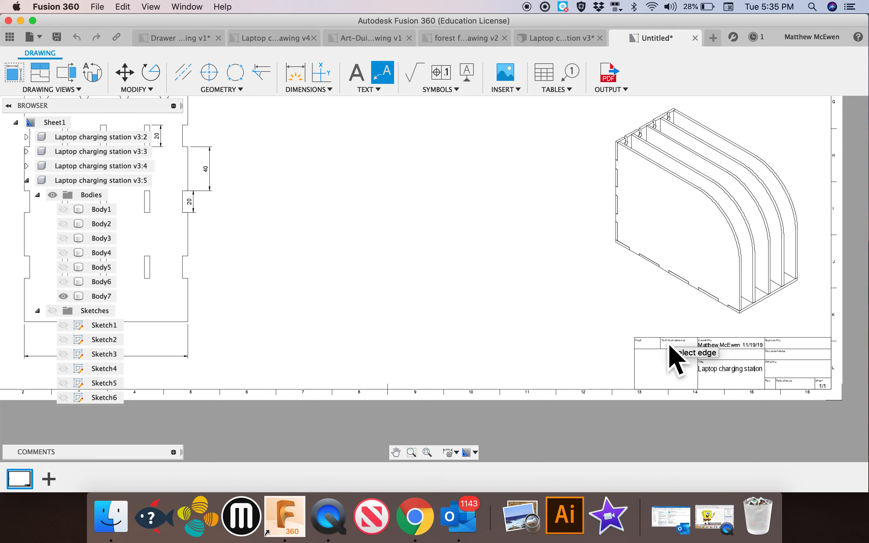
scroll(555, 251, "up", 5)
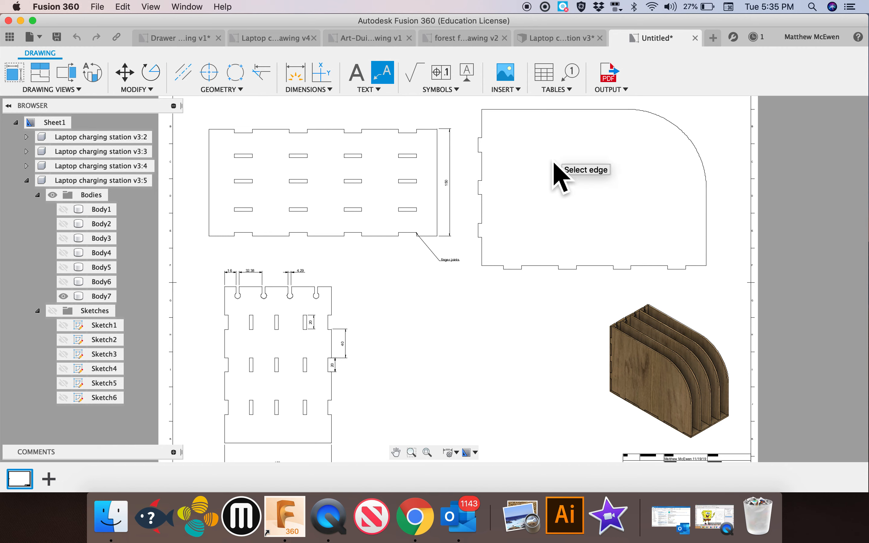
left_click(612, 90)
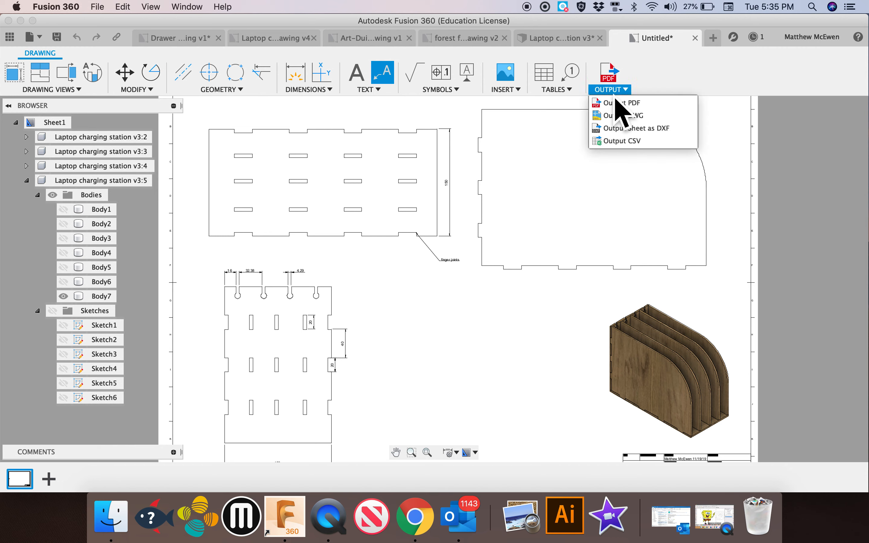
left_click(625, 104)
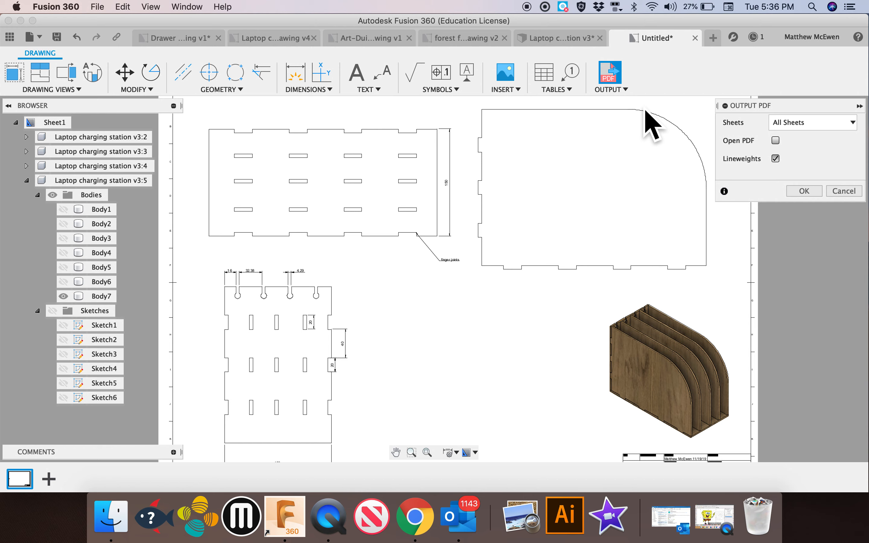
left_click(844, 191)
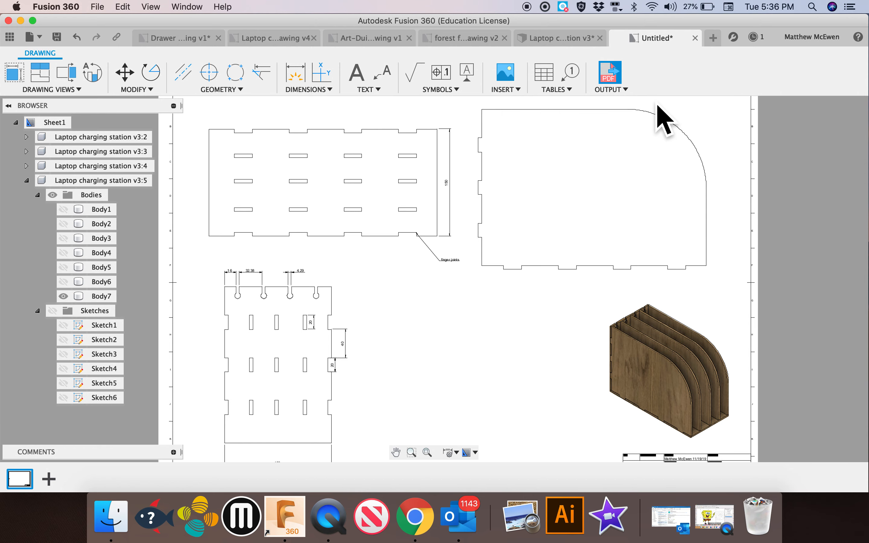
left_click(518, 90)
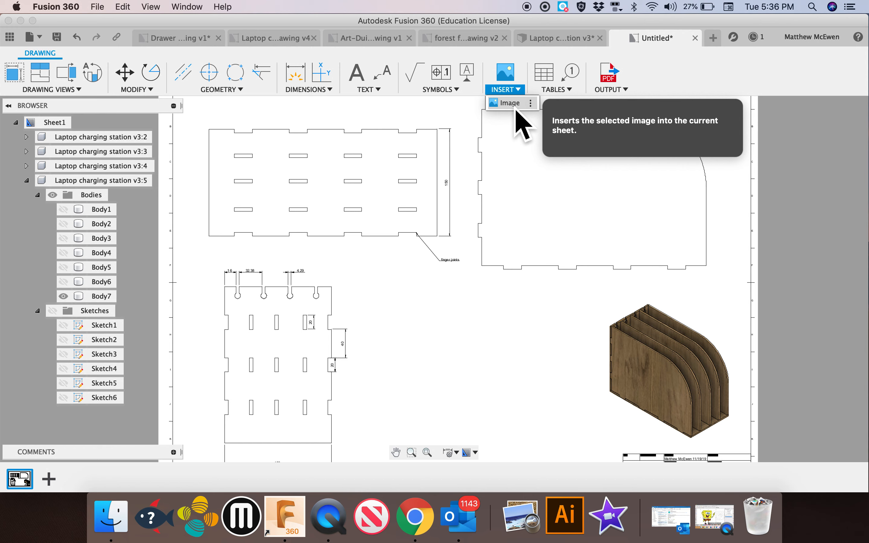
left_click(662, 213)
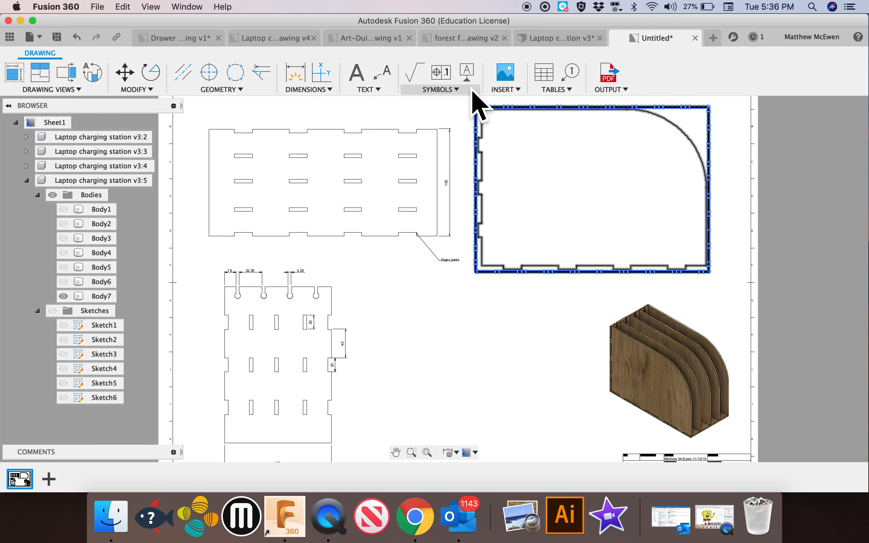
Export all sheets with lineweights as a PDF to the Downloads folder, naming the file with the author's surname and the laptop project
left_click(612, 90)
left_click(628, 104)
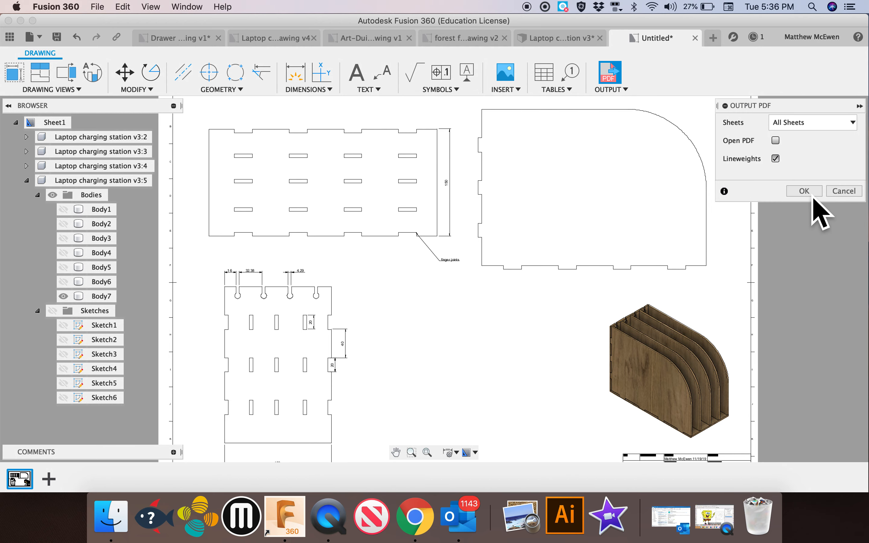
key("Return")
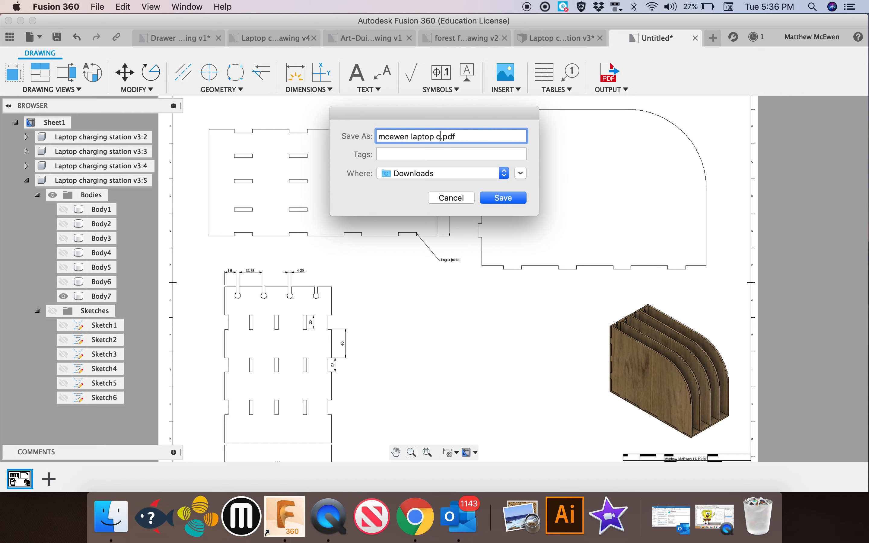
left_click(488, 198)
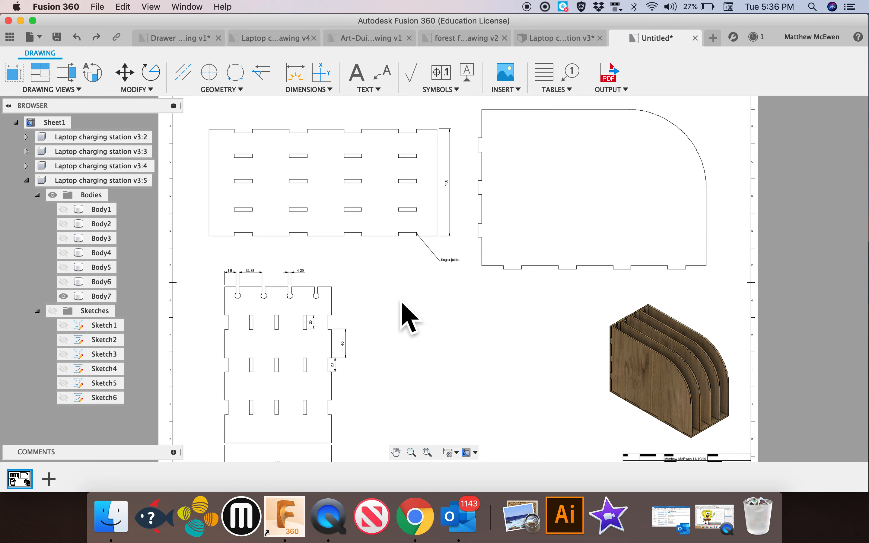
Switch to the already open version 4 drawing of the laptop charging station
left_click(284, 39)
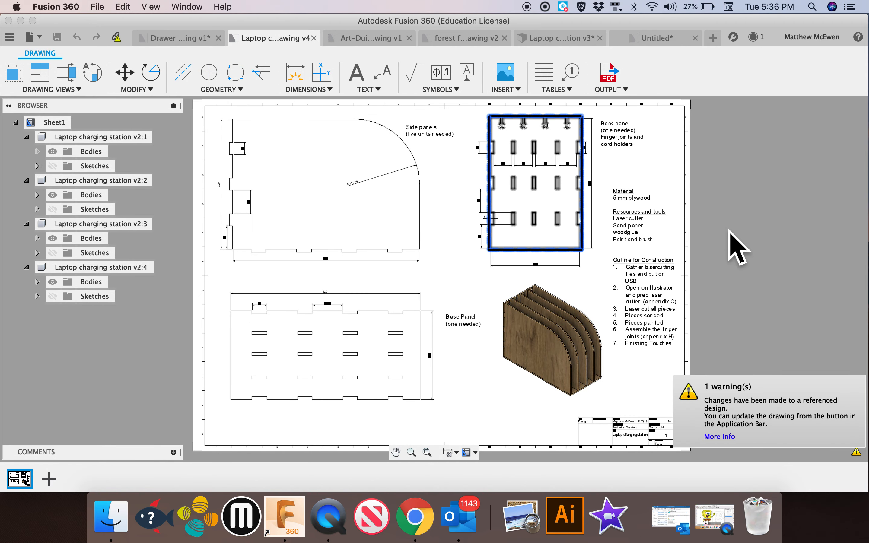